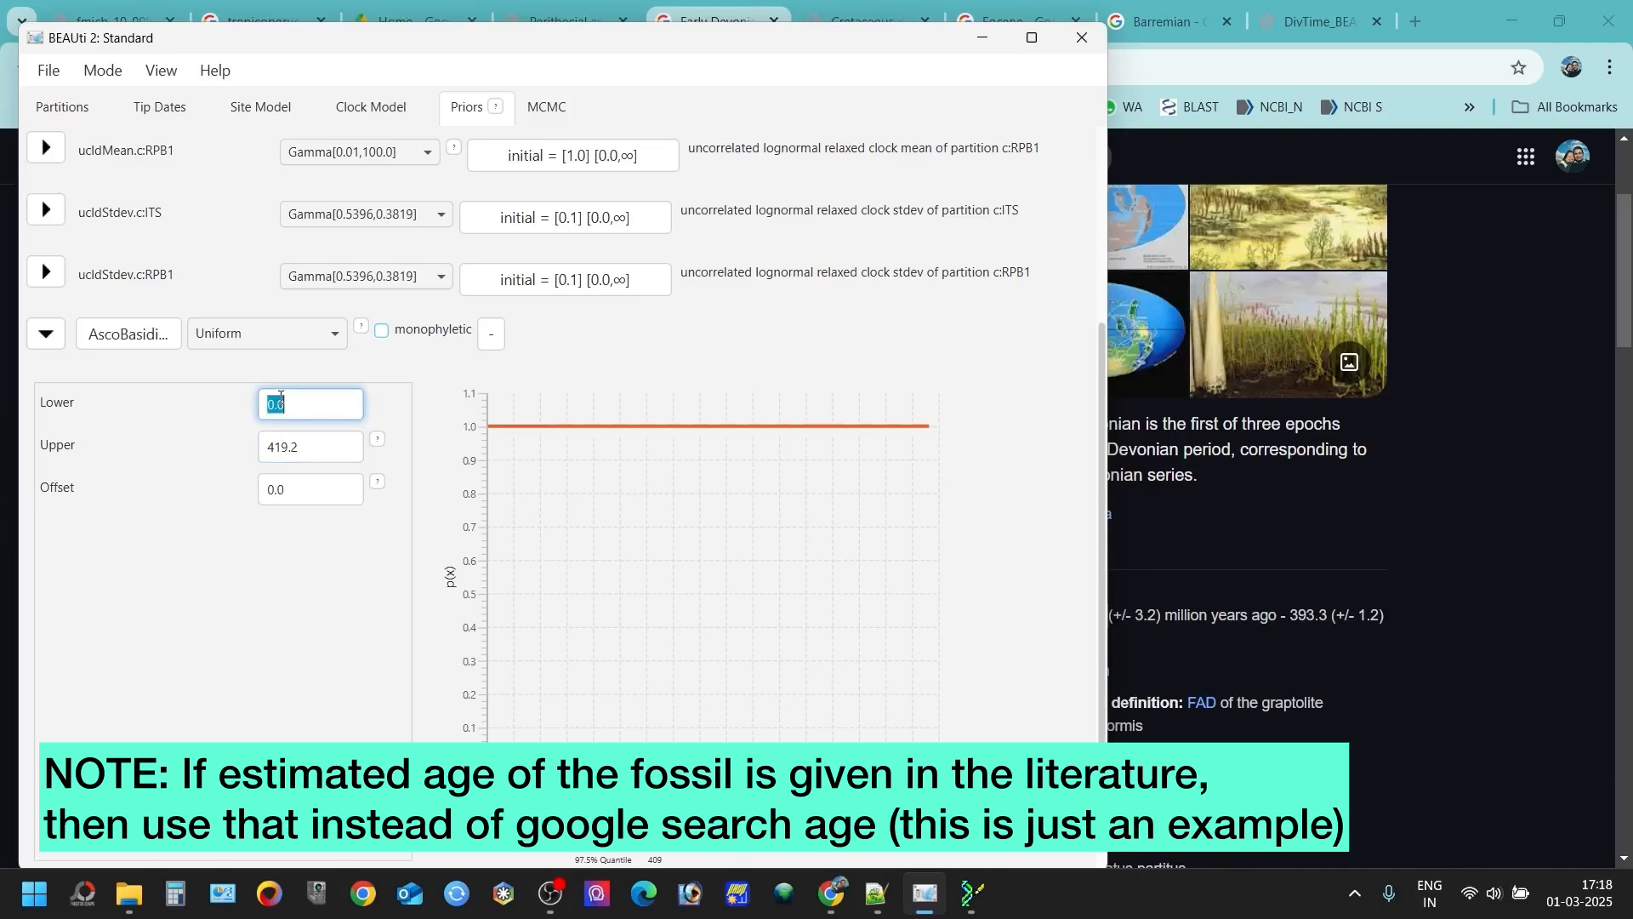
- Set the lower bound of the AscoBasidio uniform prior to 393.3 and collapse its settings
type("395")
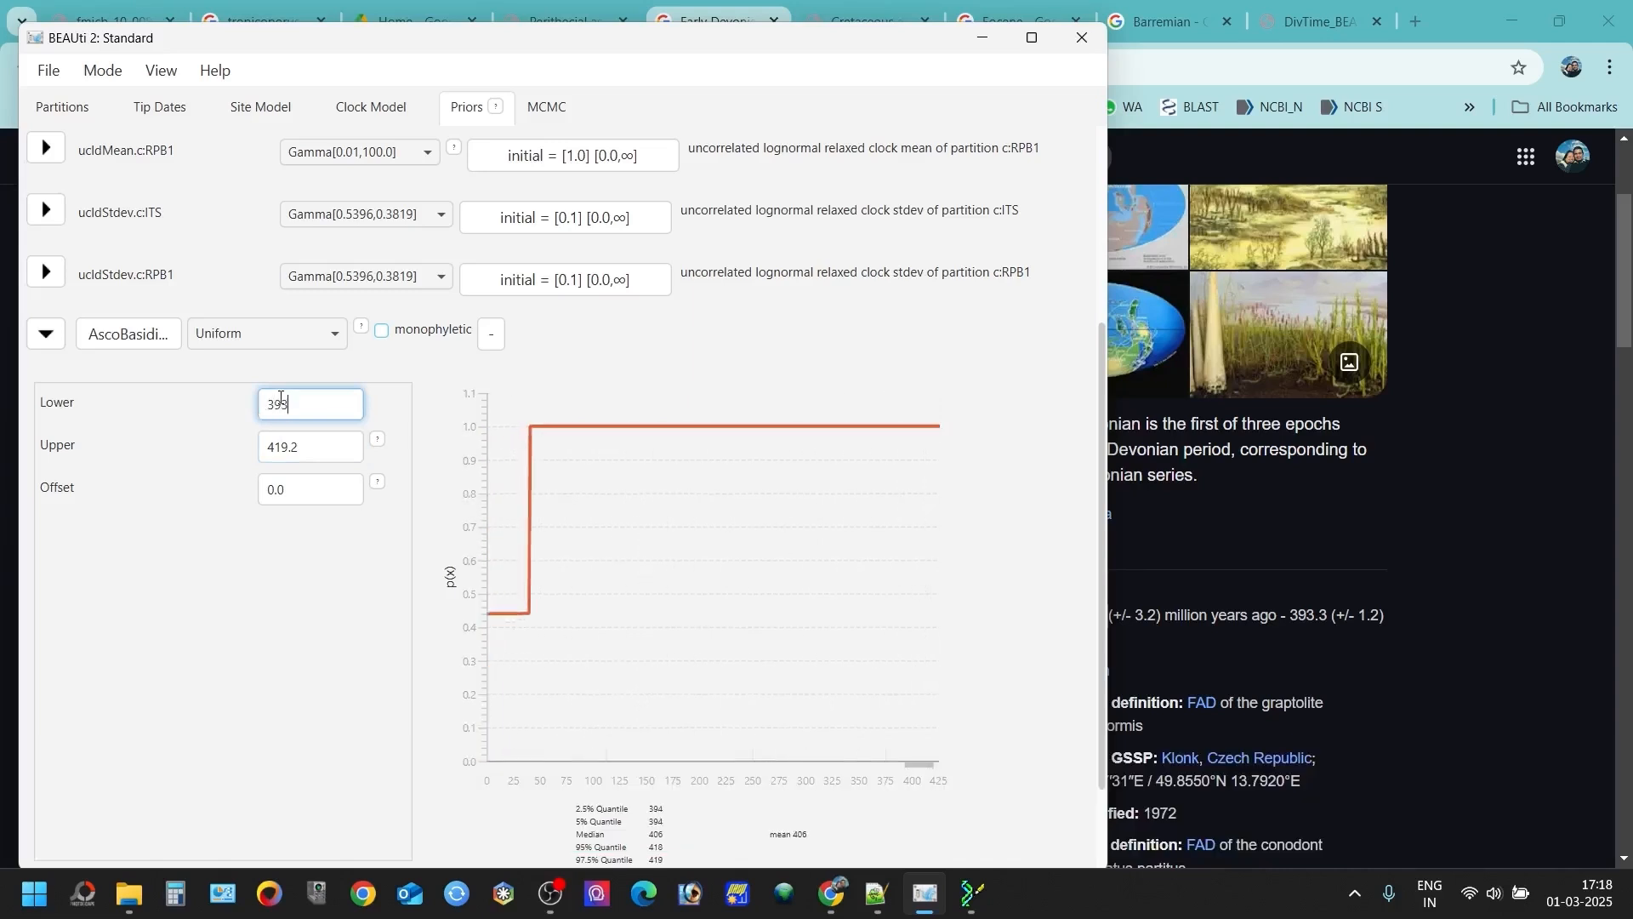
type(".")
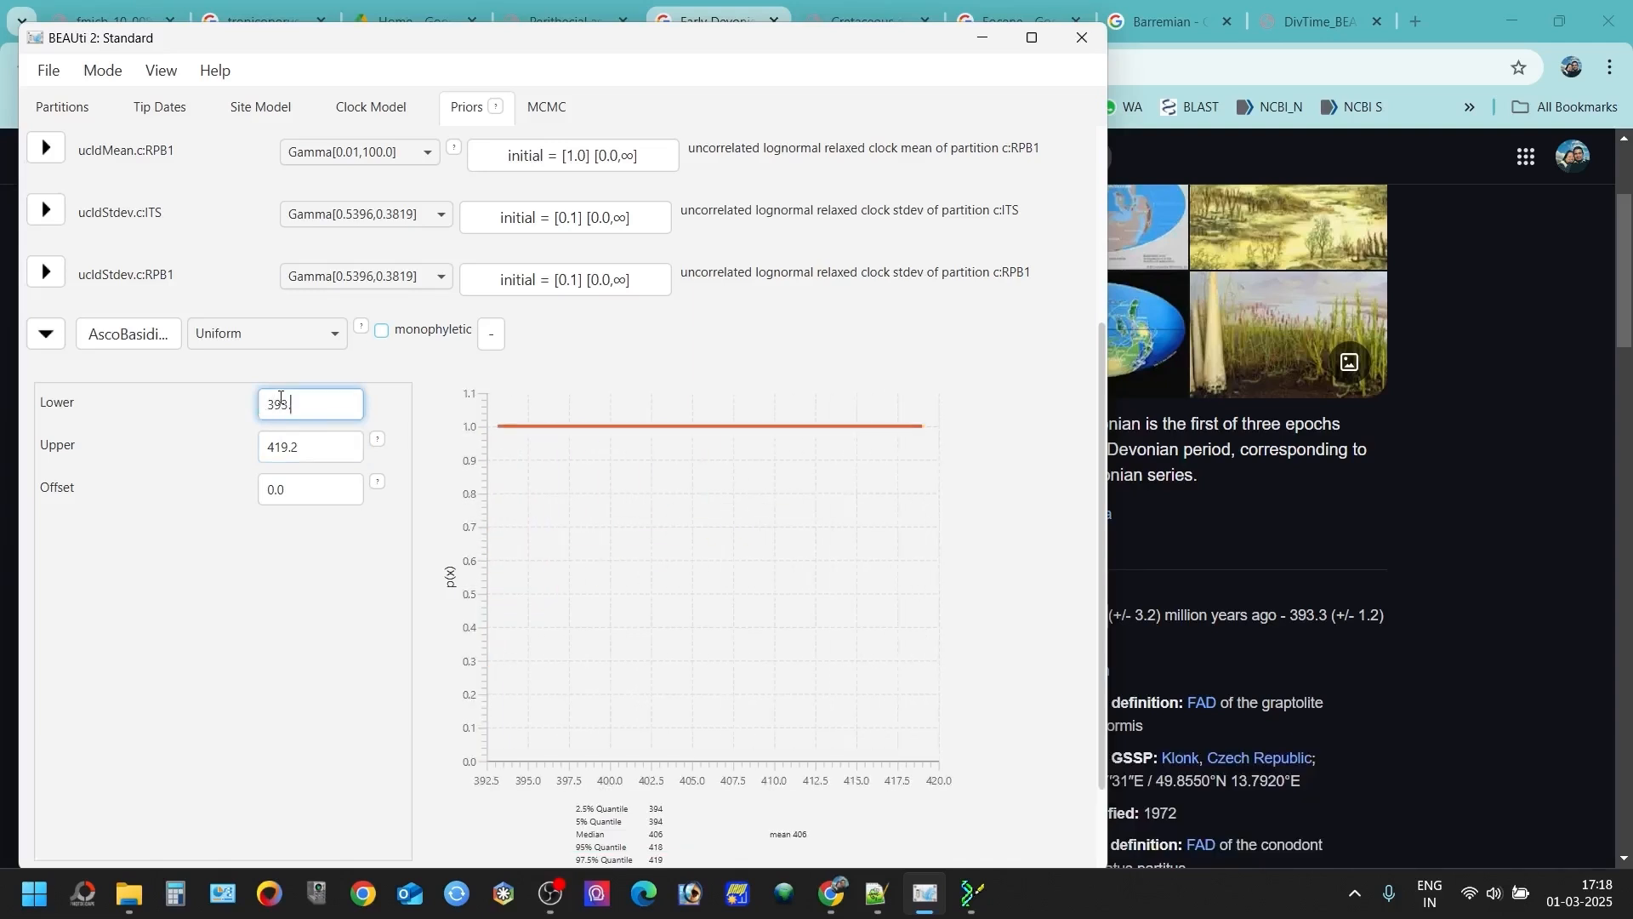
type("3")
left_click(271, 572)
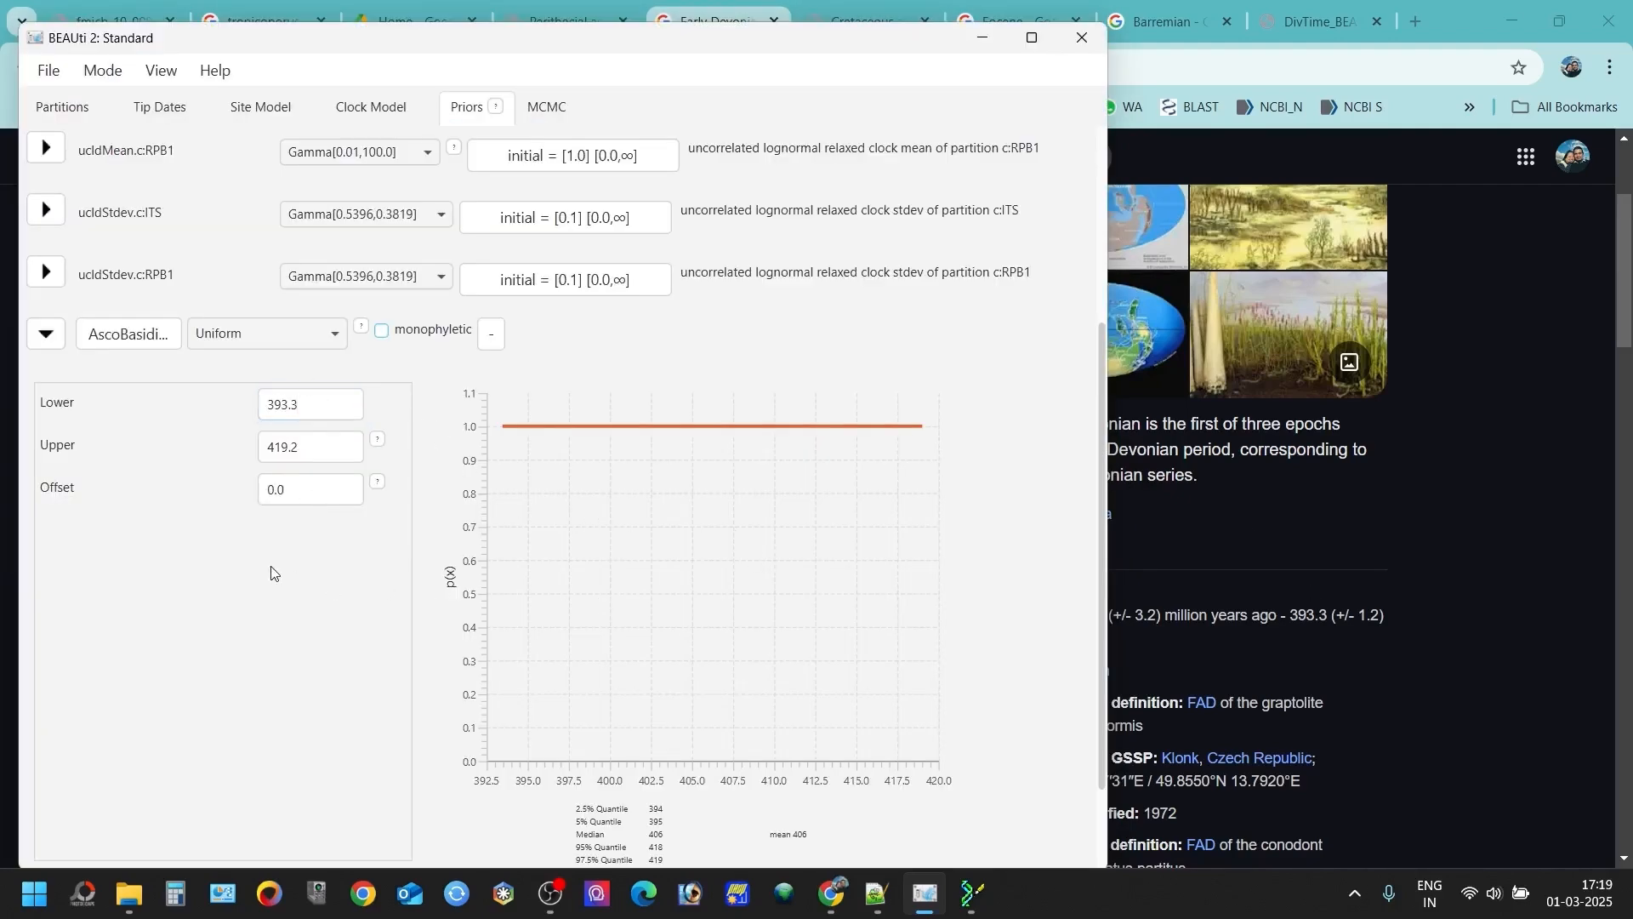
scroll(271, 570, "down", 3)
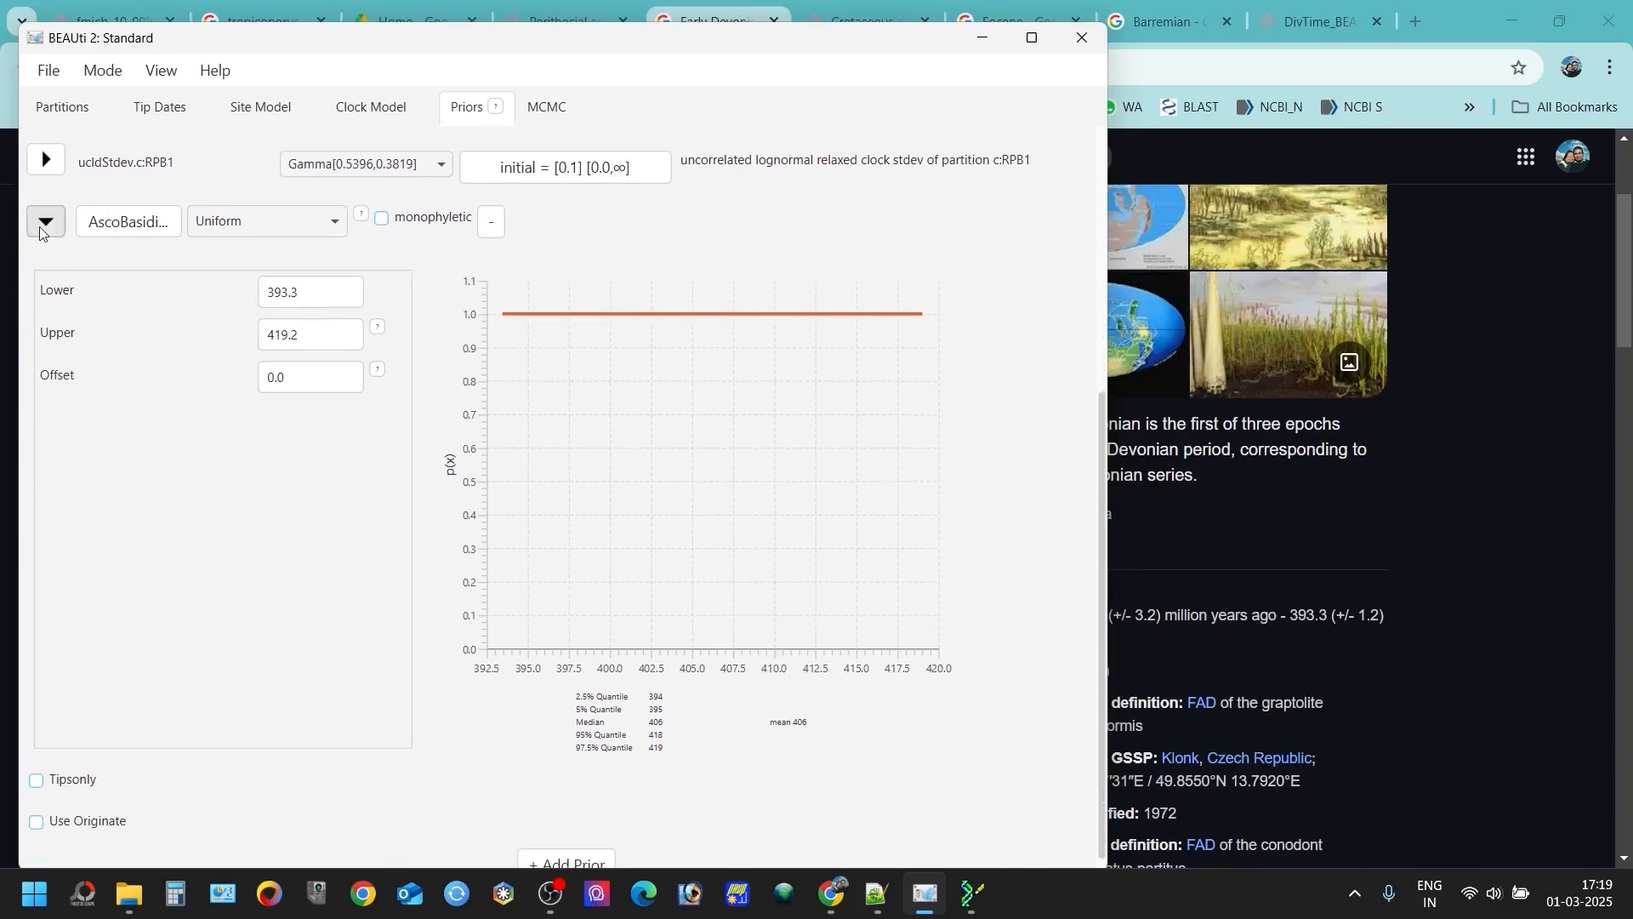
left_click(46, 222)
- Add another prior of the MRCA prior type
left_click(547, 697)
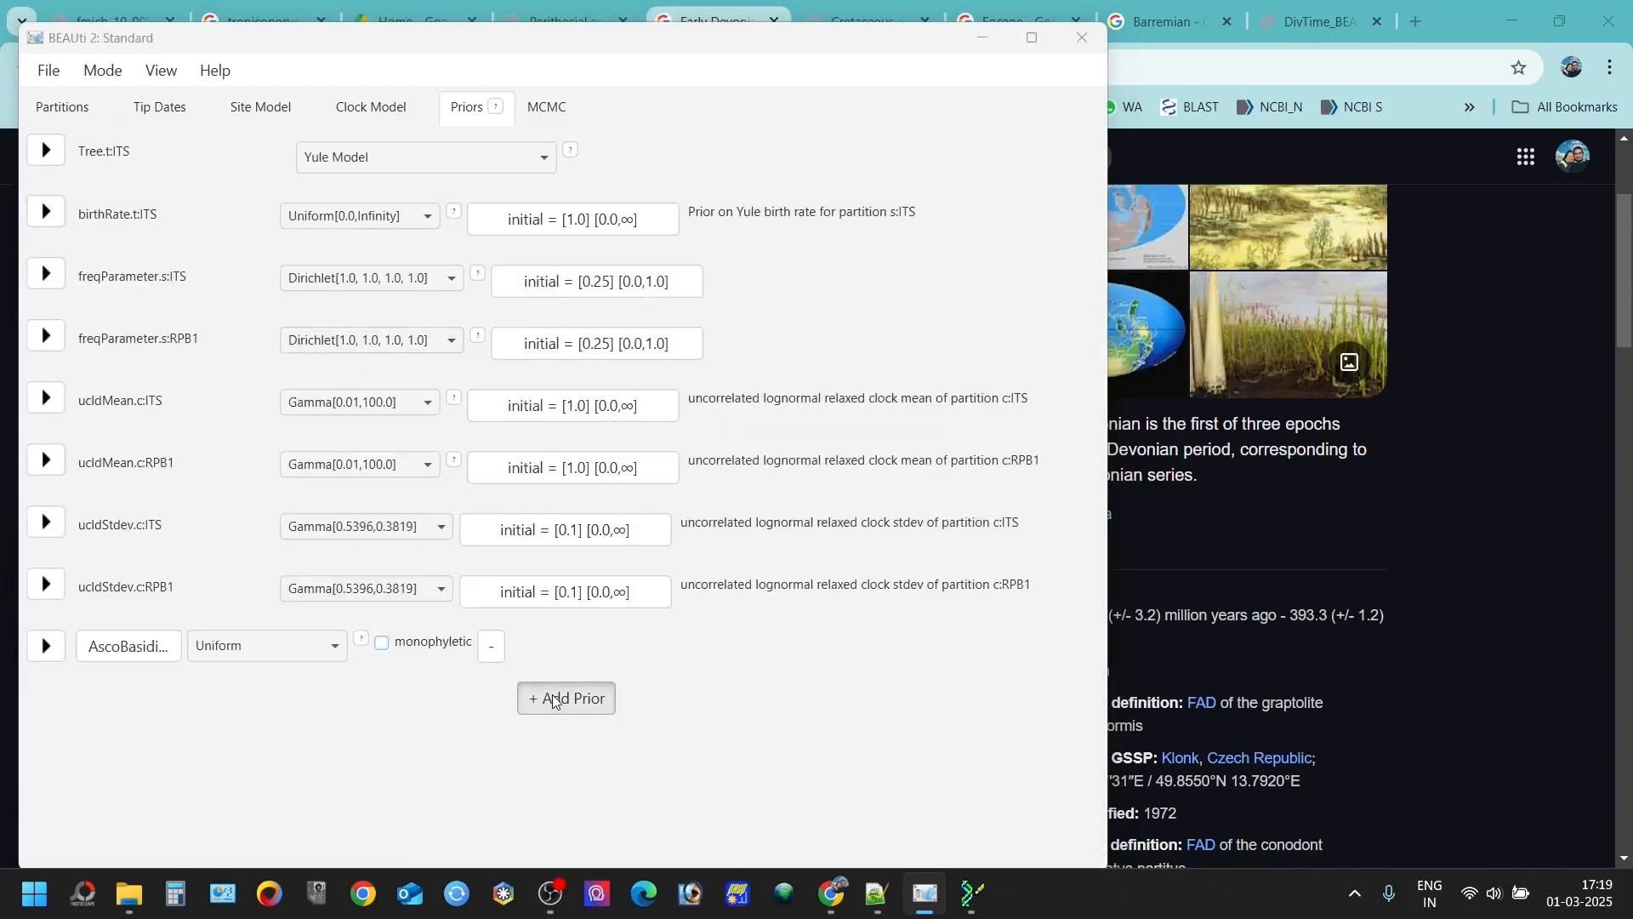
left_click(784, 352)
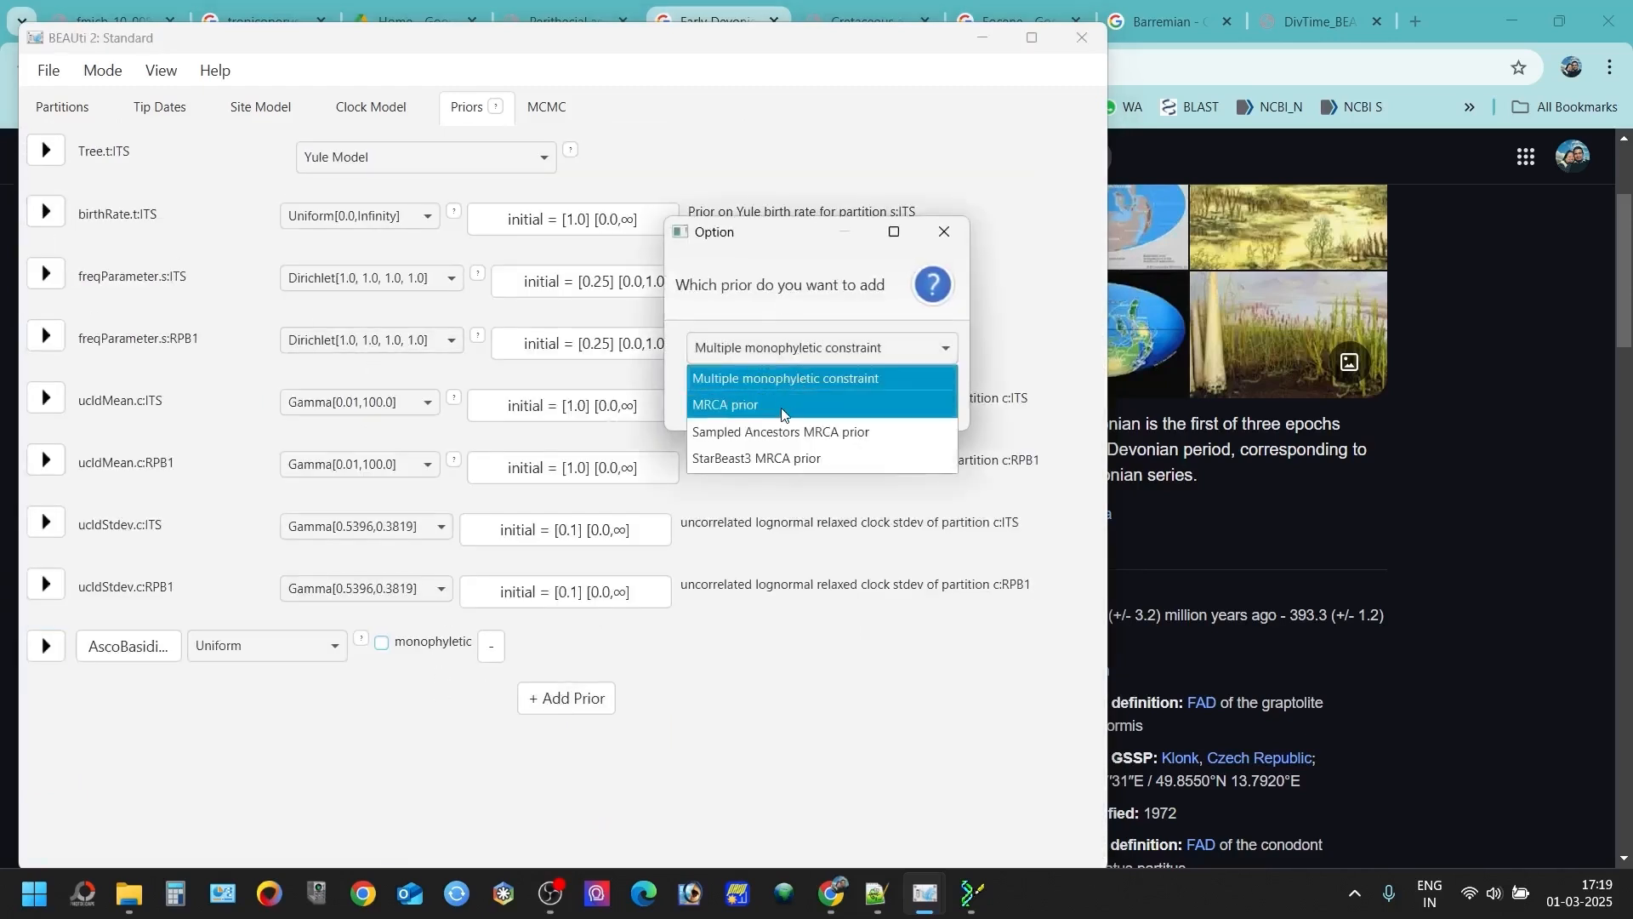
left_click(804, 405)
left_click(824, 405)
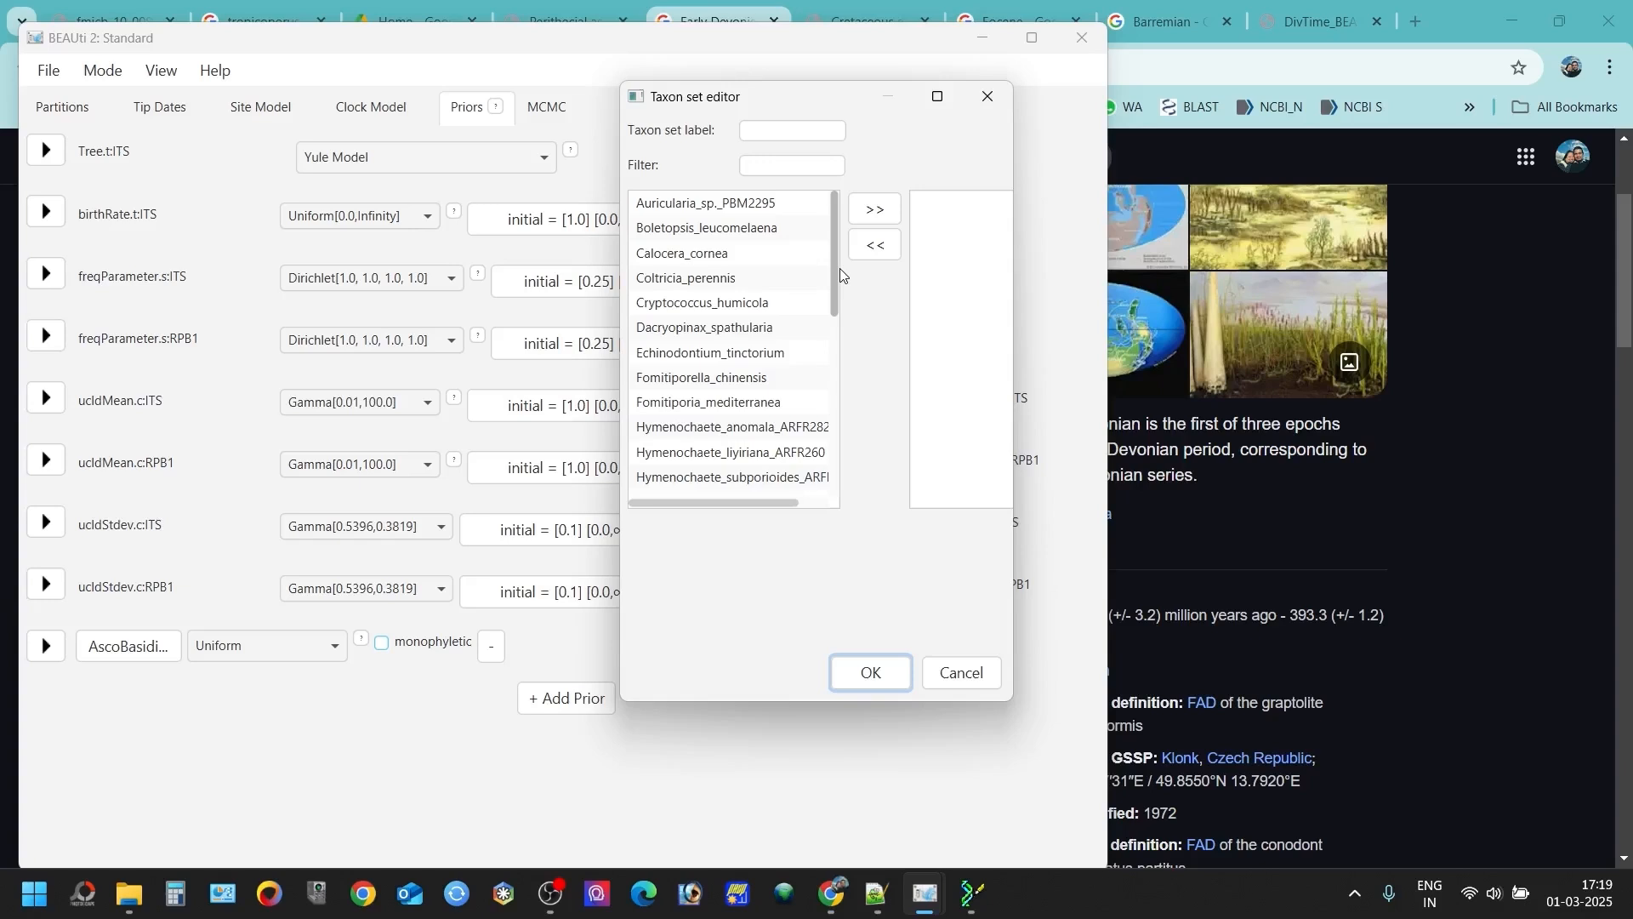
- Move the Coltricia, Fomitiporella, Fomitiporia, three Hymenochaete, Inonotus, Phellinus, two Phylloporia, Porodaedalea and Sanghuangporus taxa into the new taxon set
left_click(692, 278)
scroll(691, 283, "down", 1)
left_click(694, 353, "ctrl")
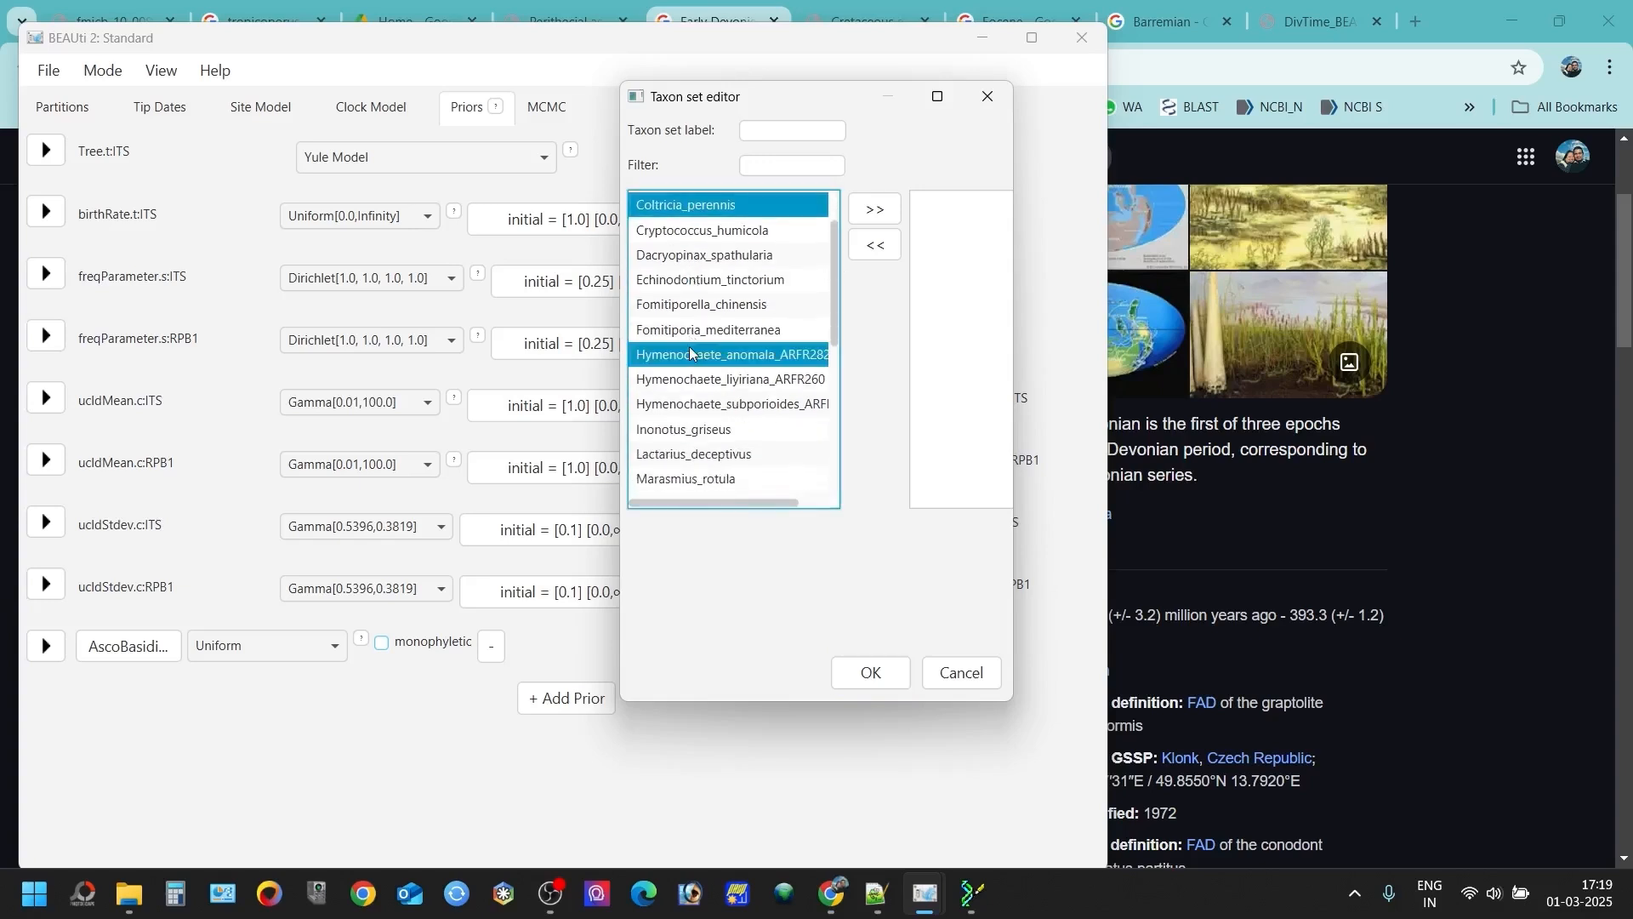
left_click(696, 331, "ctrl")
left_click(694, 311, "ctrl")
left_click(693, 379, "ctrl")
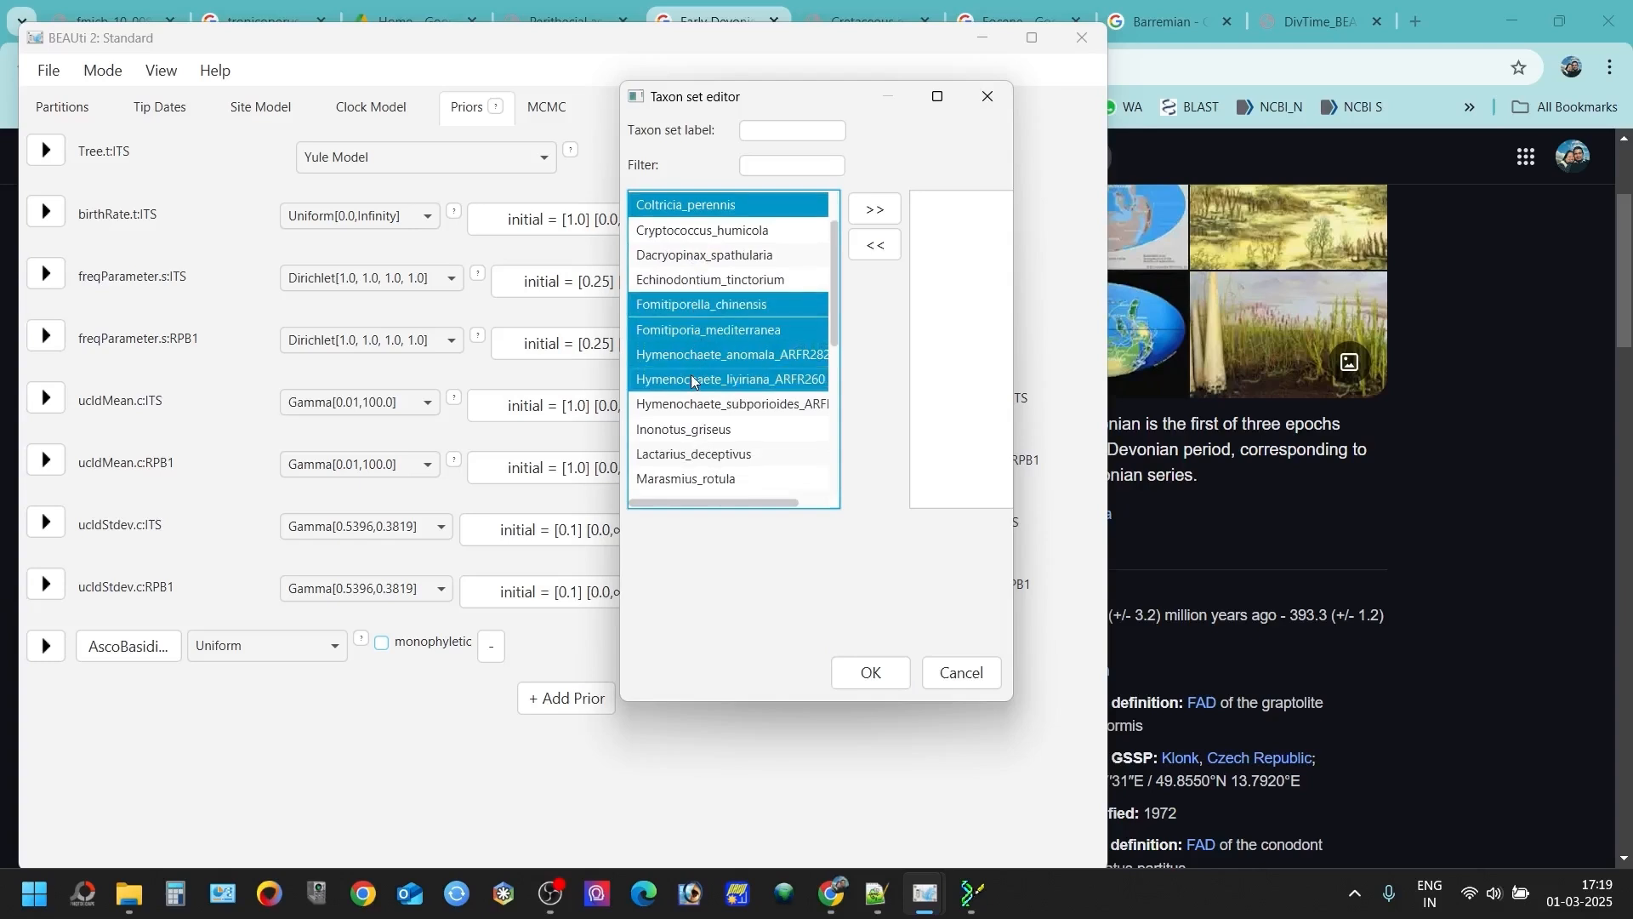
left_click(682, 405, "ctrl")
left_click(676, 429, "ctrl")
scroll(690, 408, "down", 2)
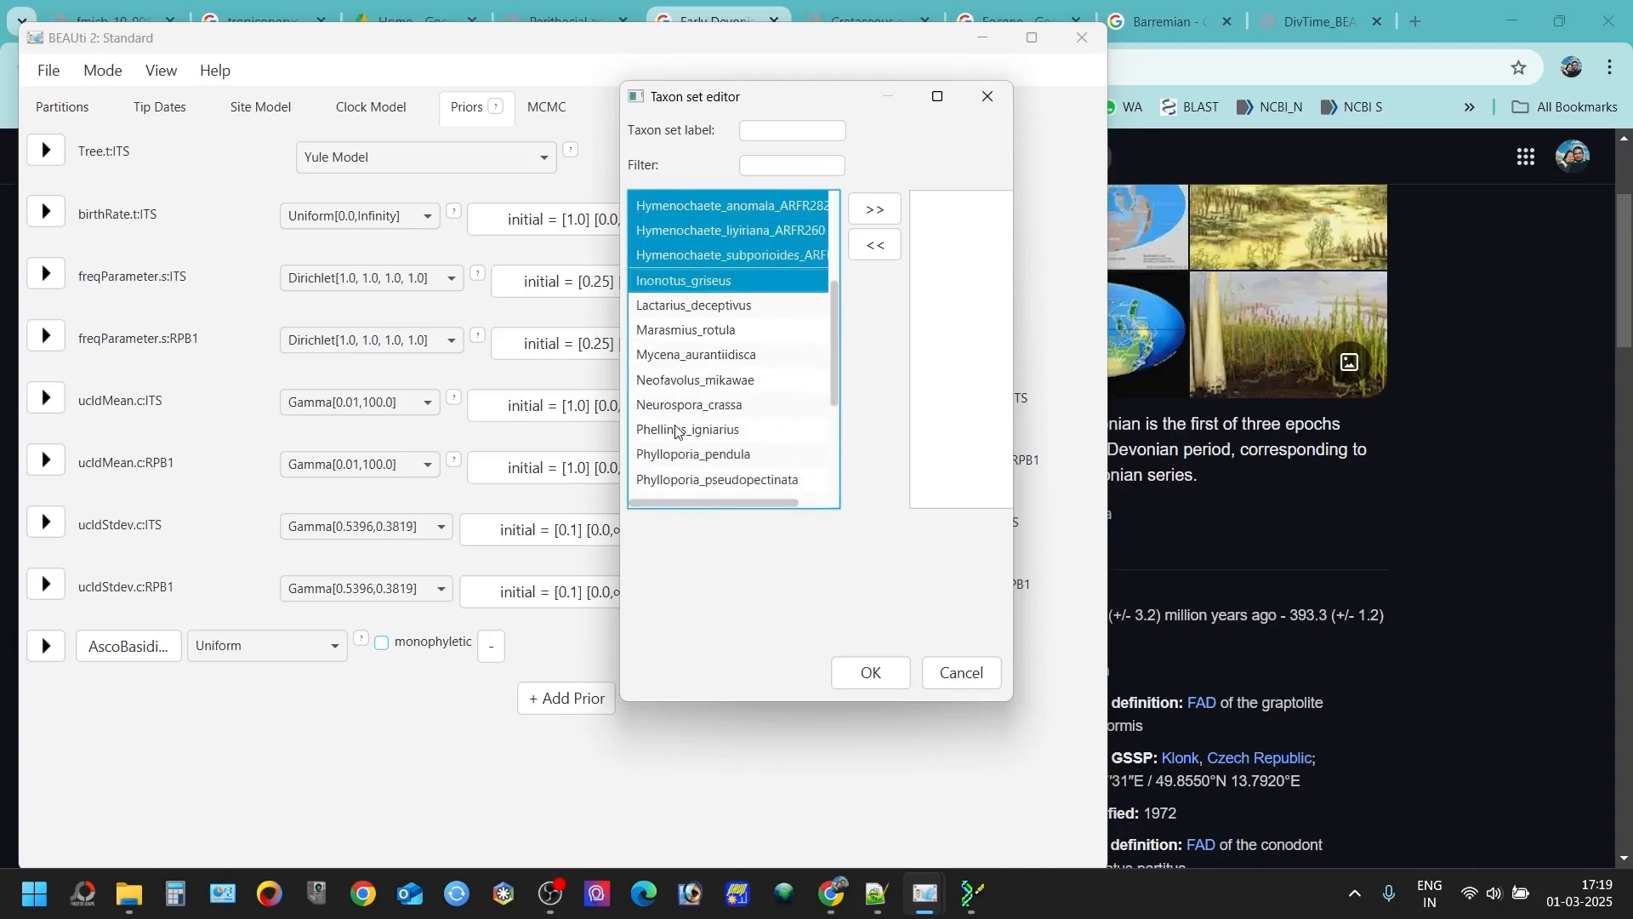
left_click(702, 430, "ctrl")
scroll(685, 468, "up", 3)
left_click(872, 209)
- Label the taxon set Hymeno and confirm it
left_click(788, 130)
type("Hymeno")
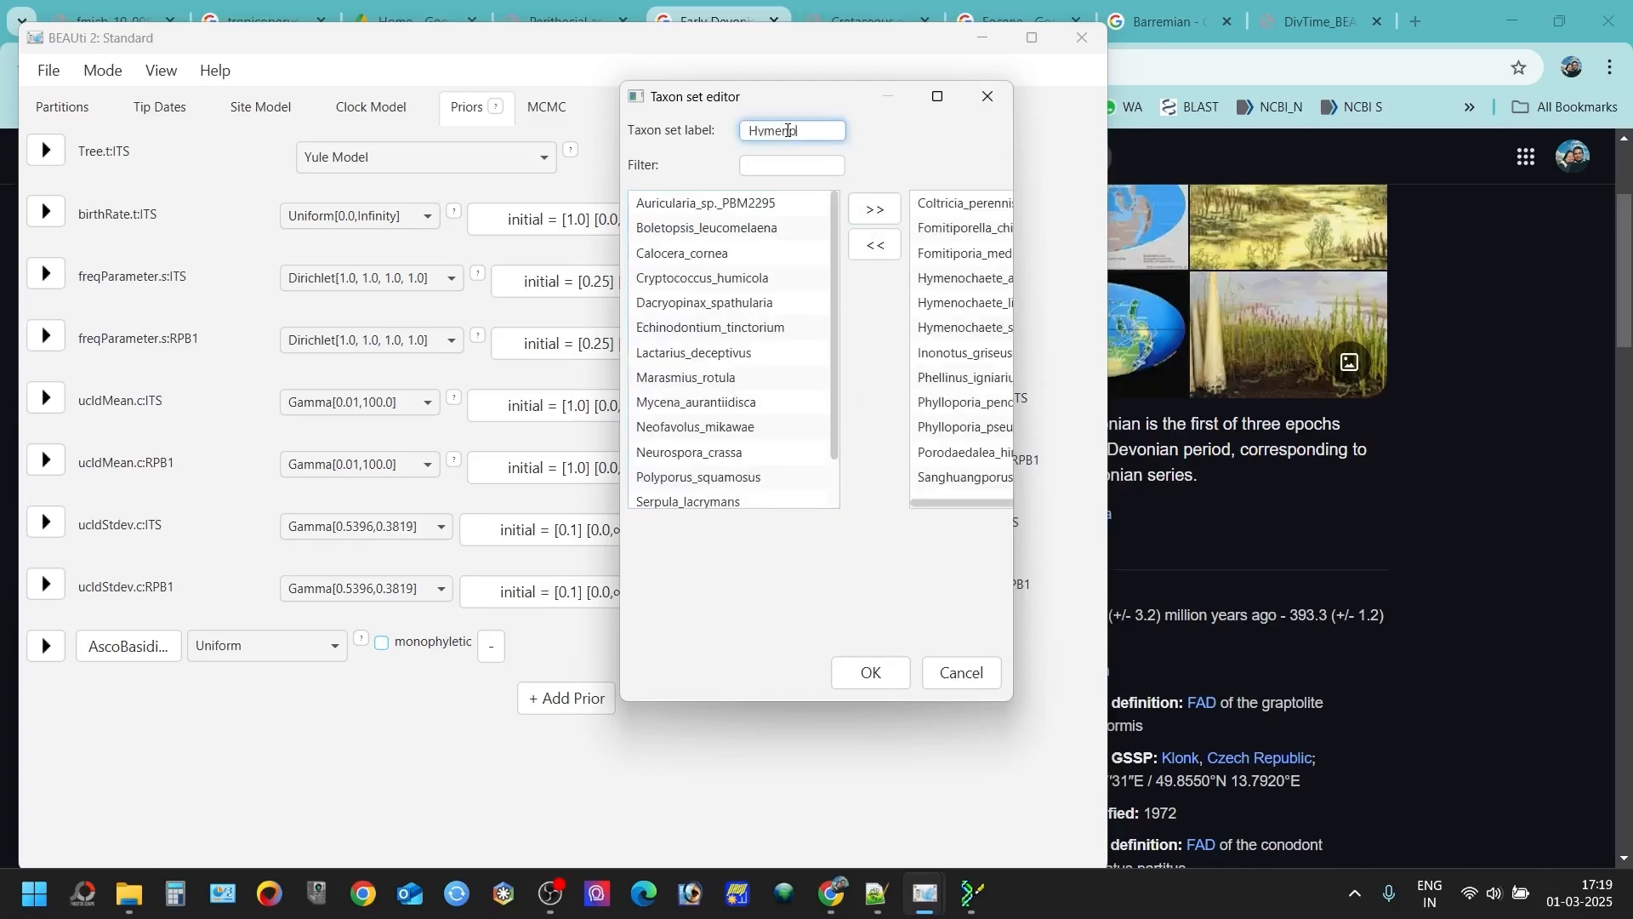
left_click(871, 673)
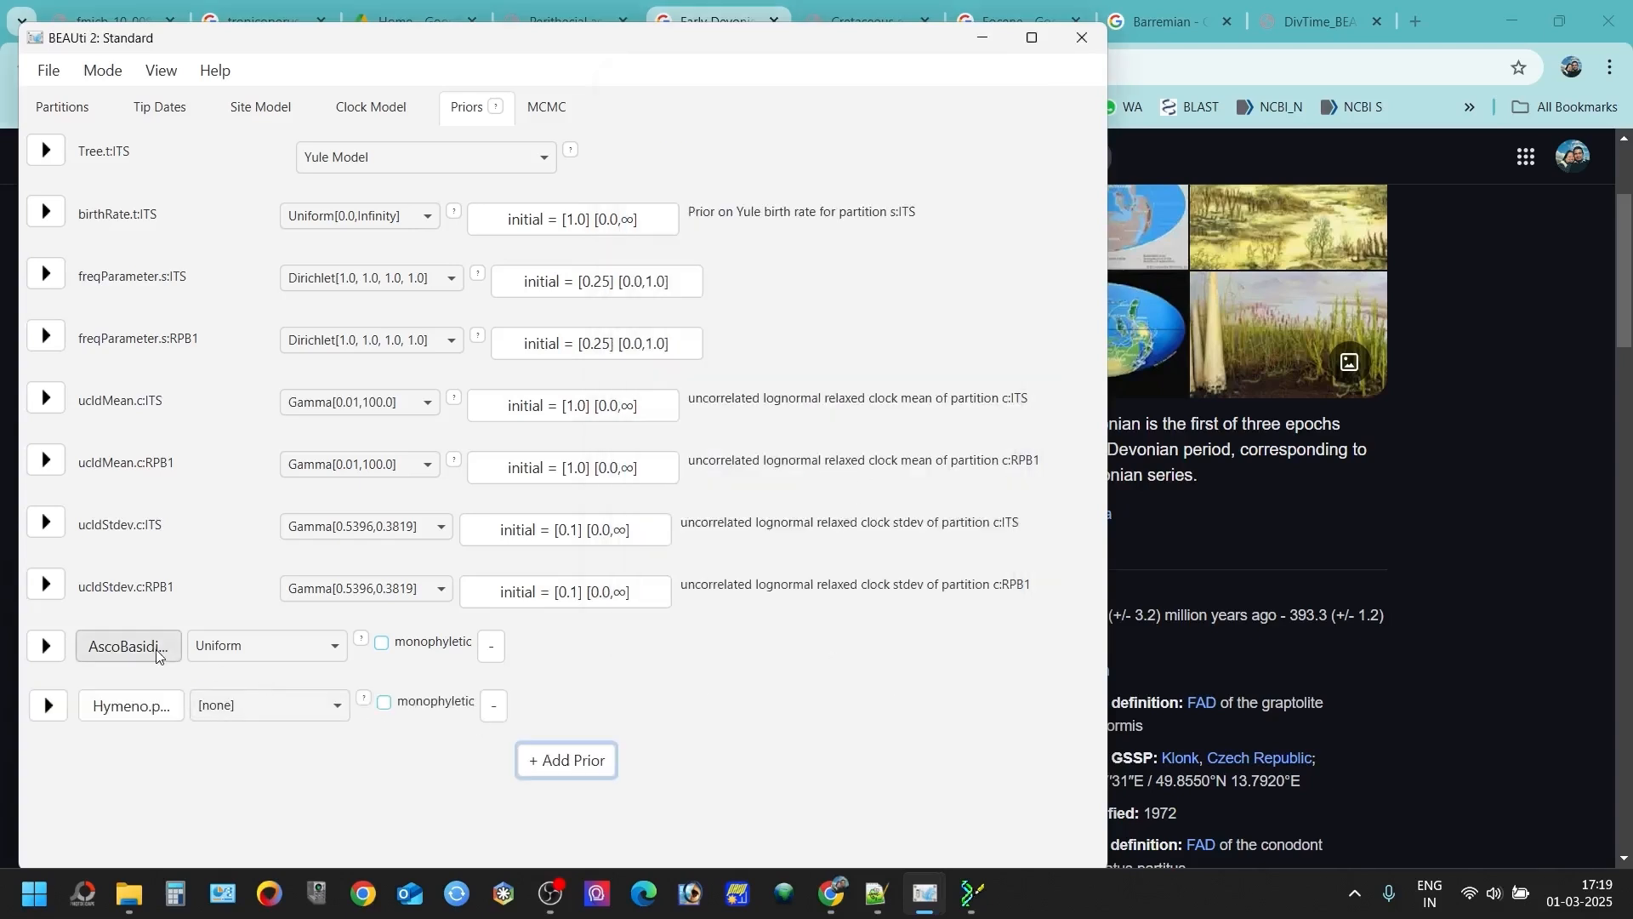
- Switch to Chrome and examine the age range of the Barremian stage in the Google results
left_click(266, 707)
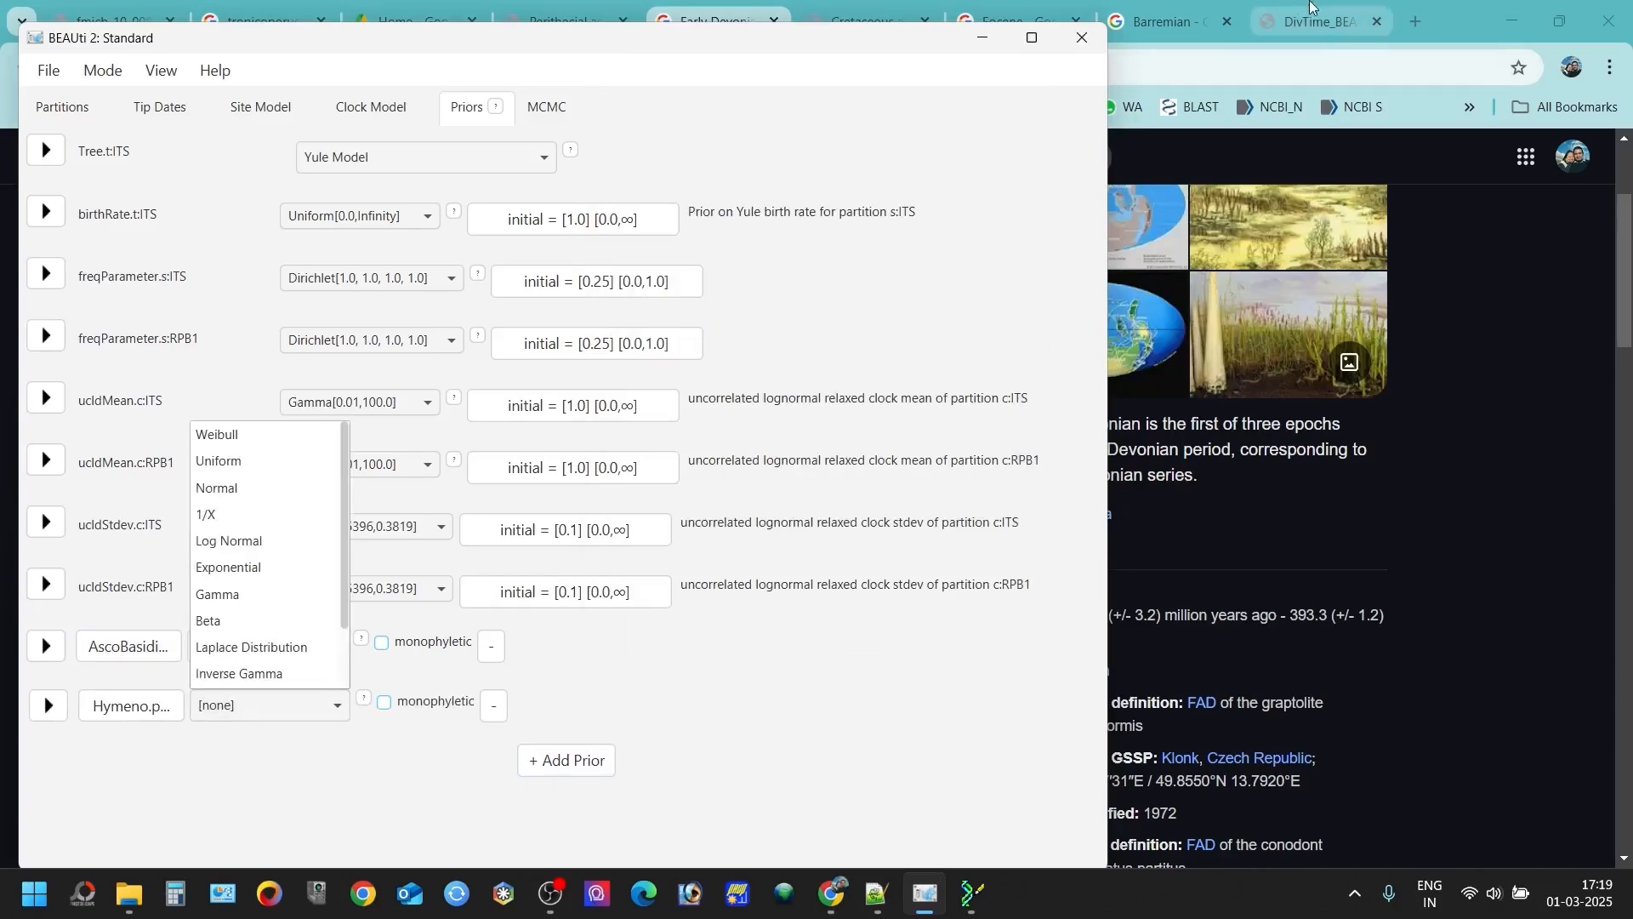
left_click(1129, 9)
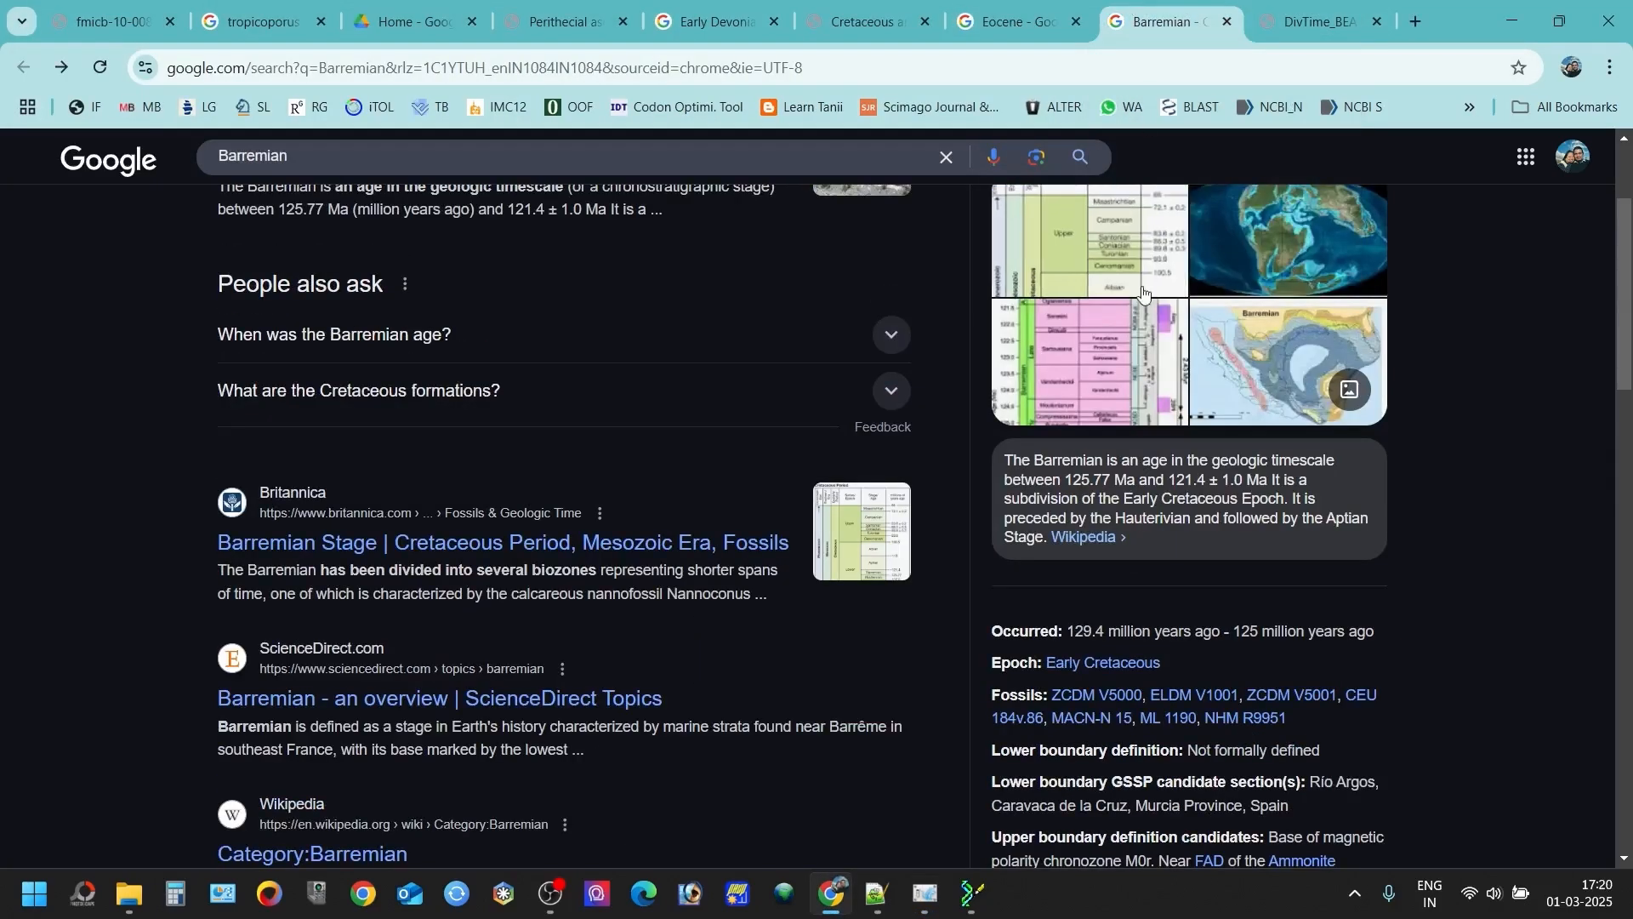
double_click(1123, 633)
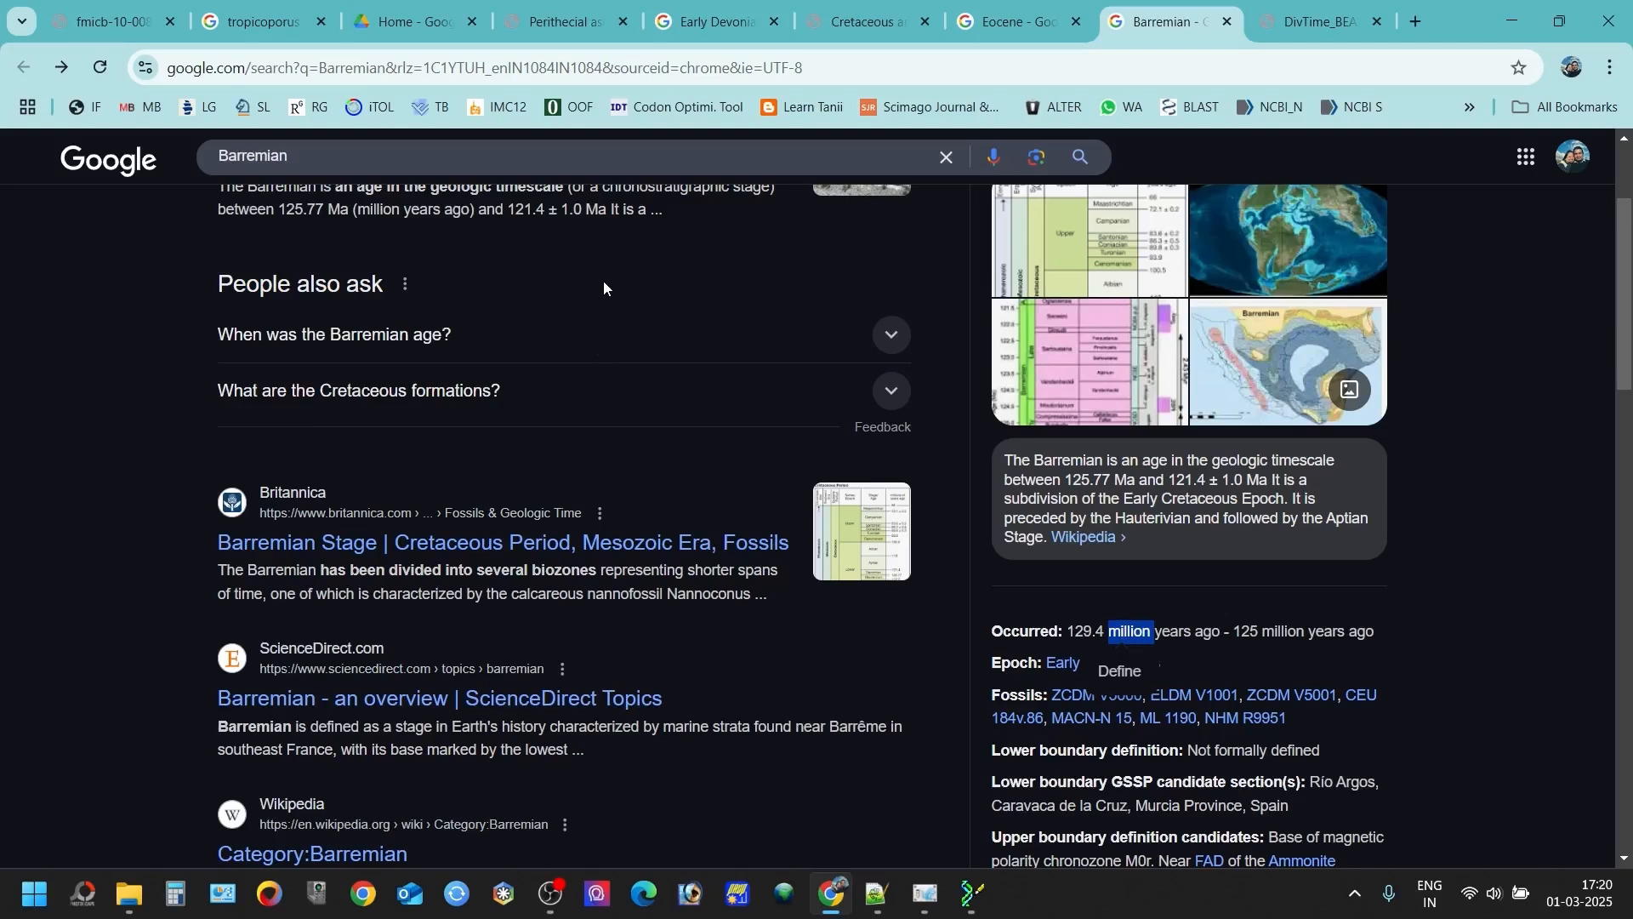
double_click(530, 208)
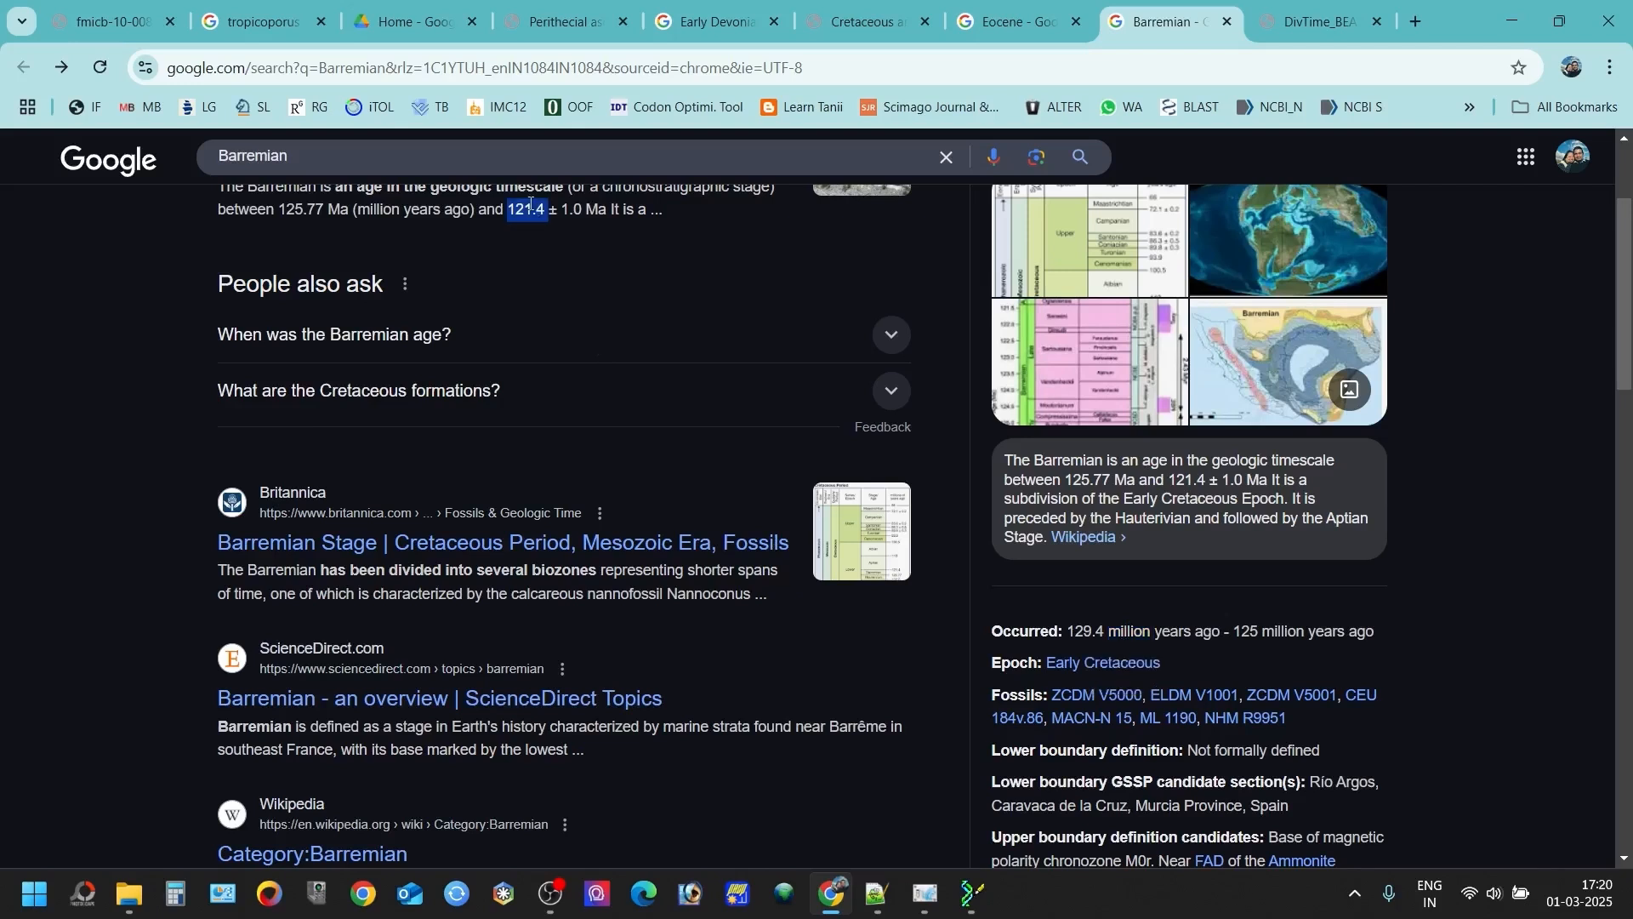
double_click(1082, 631)
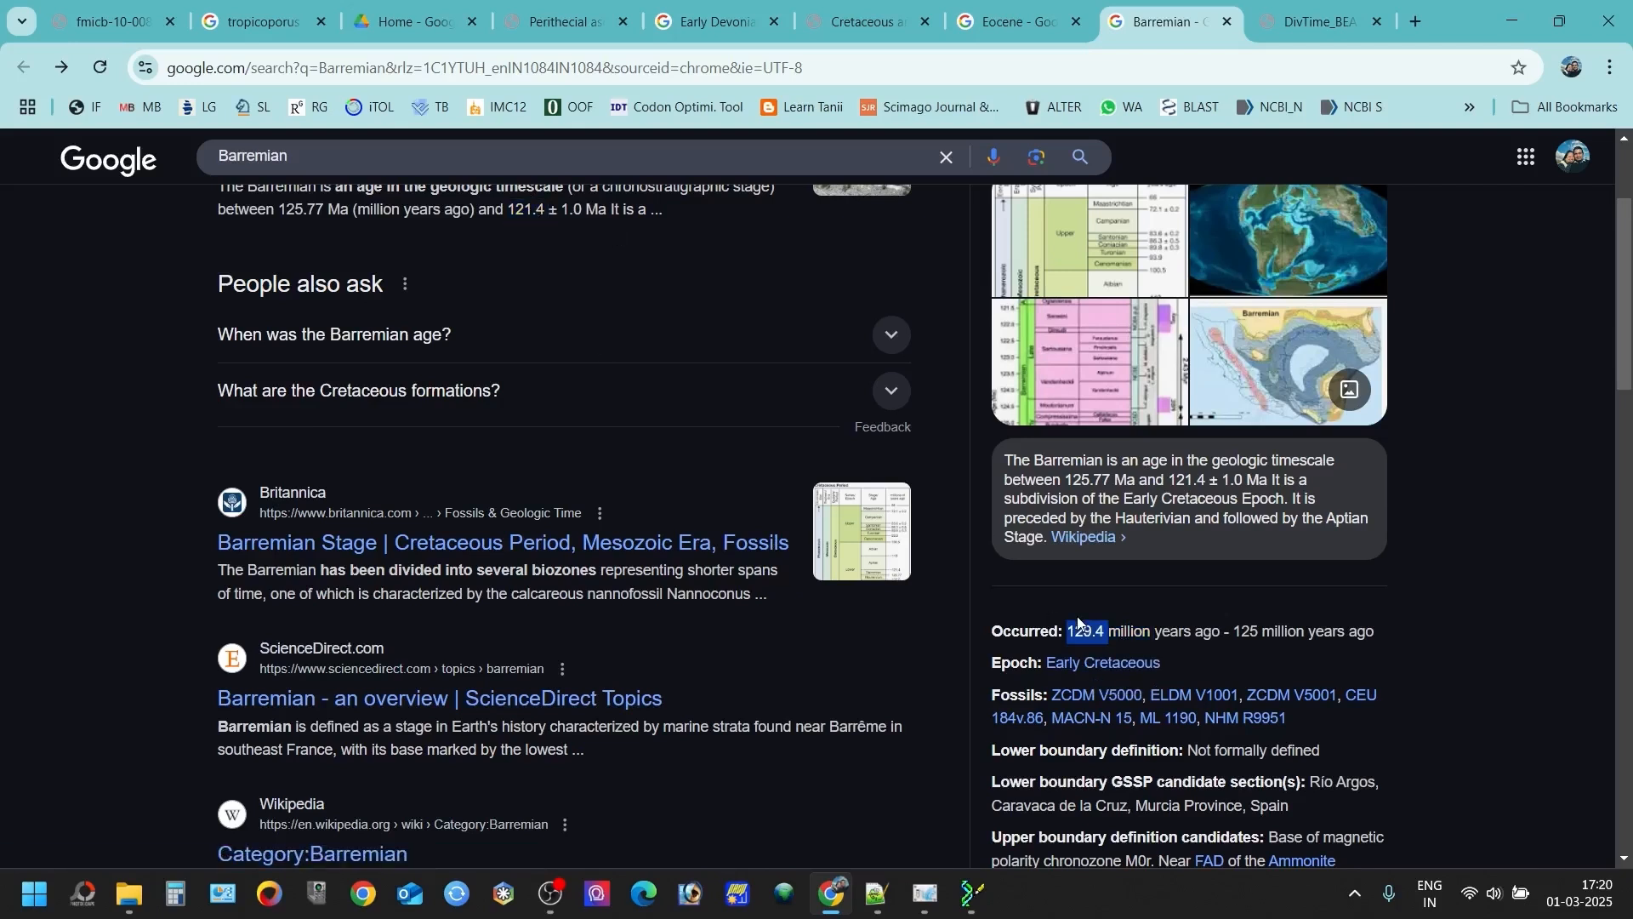
double_click(527, 209)
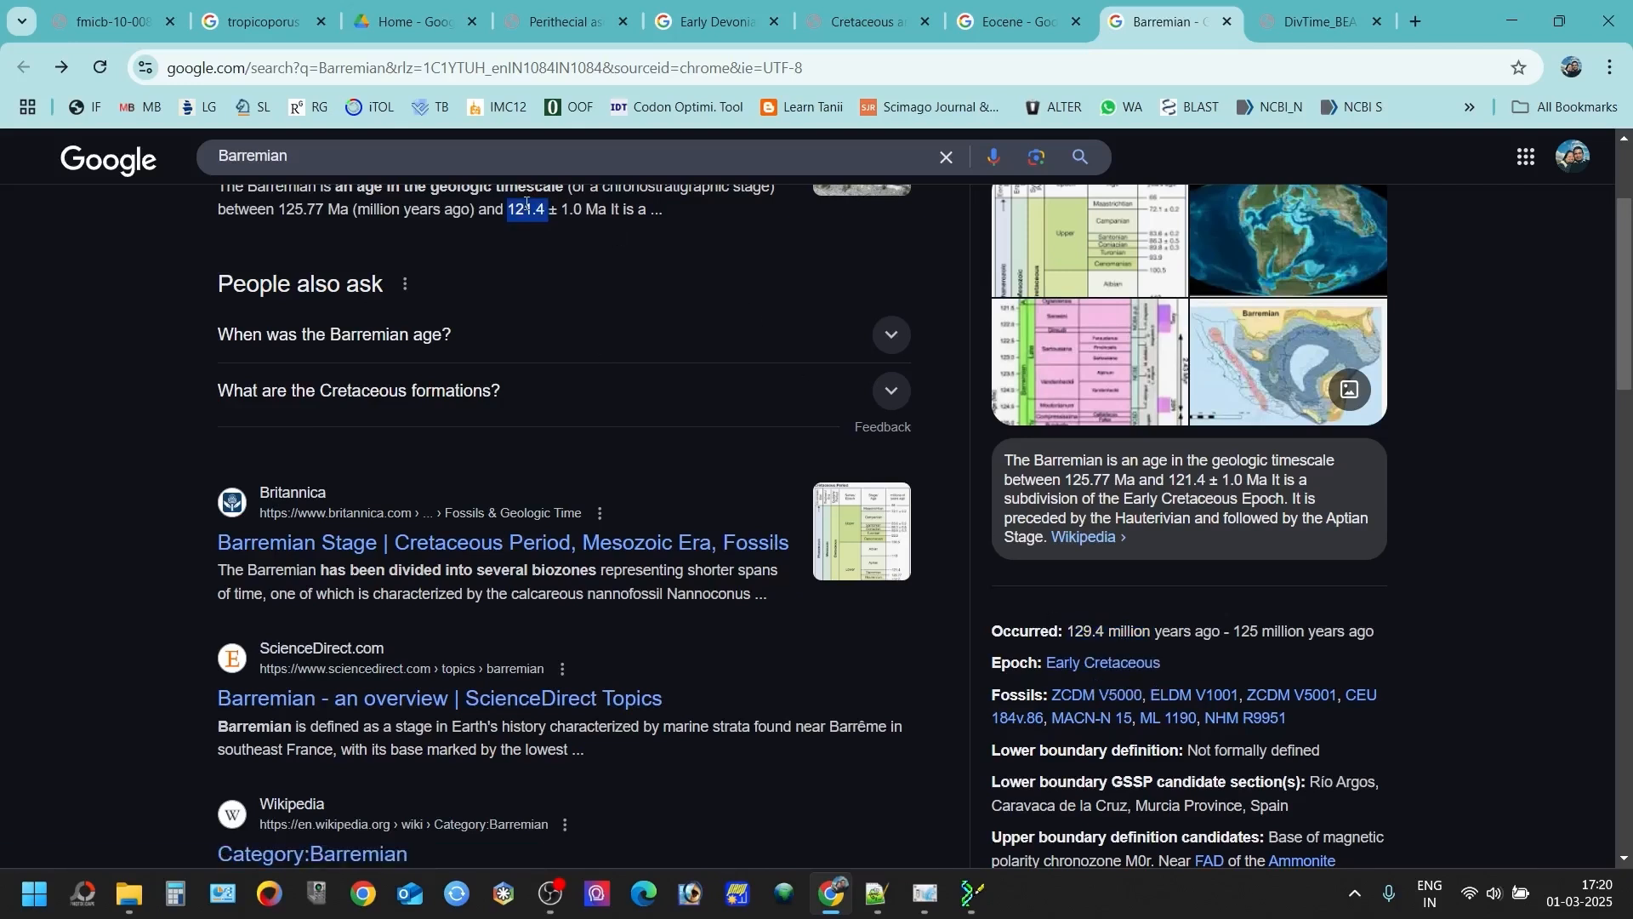
double_click(1086, 630)
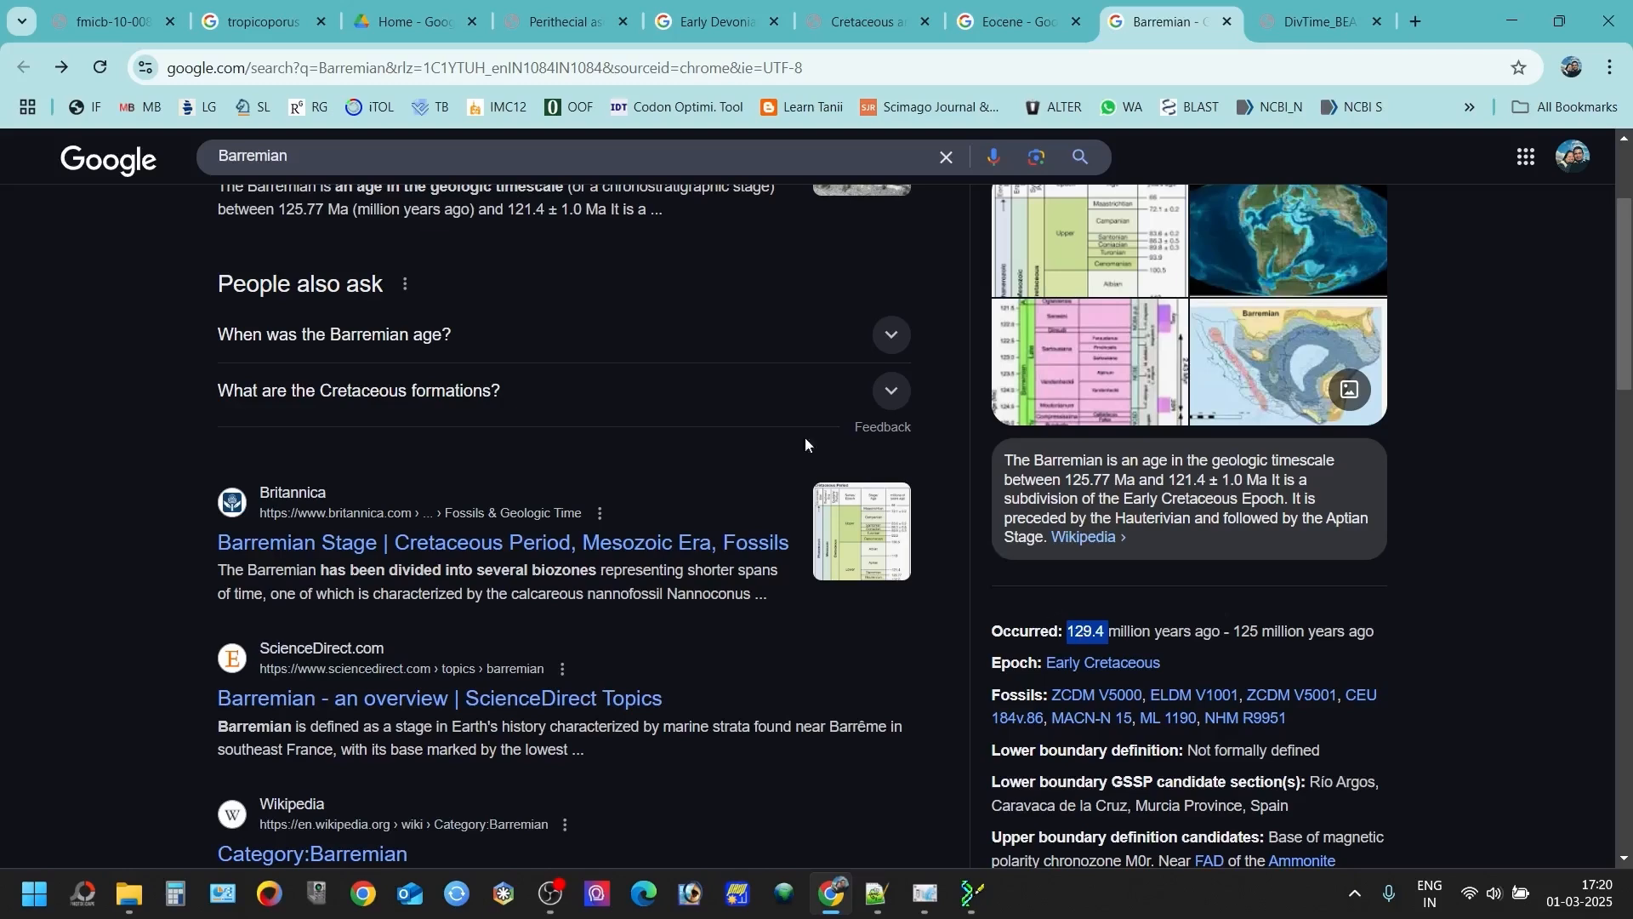
double_click(522, 210)
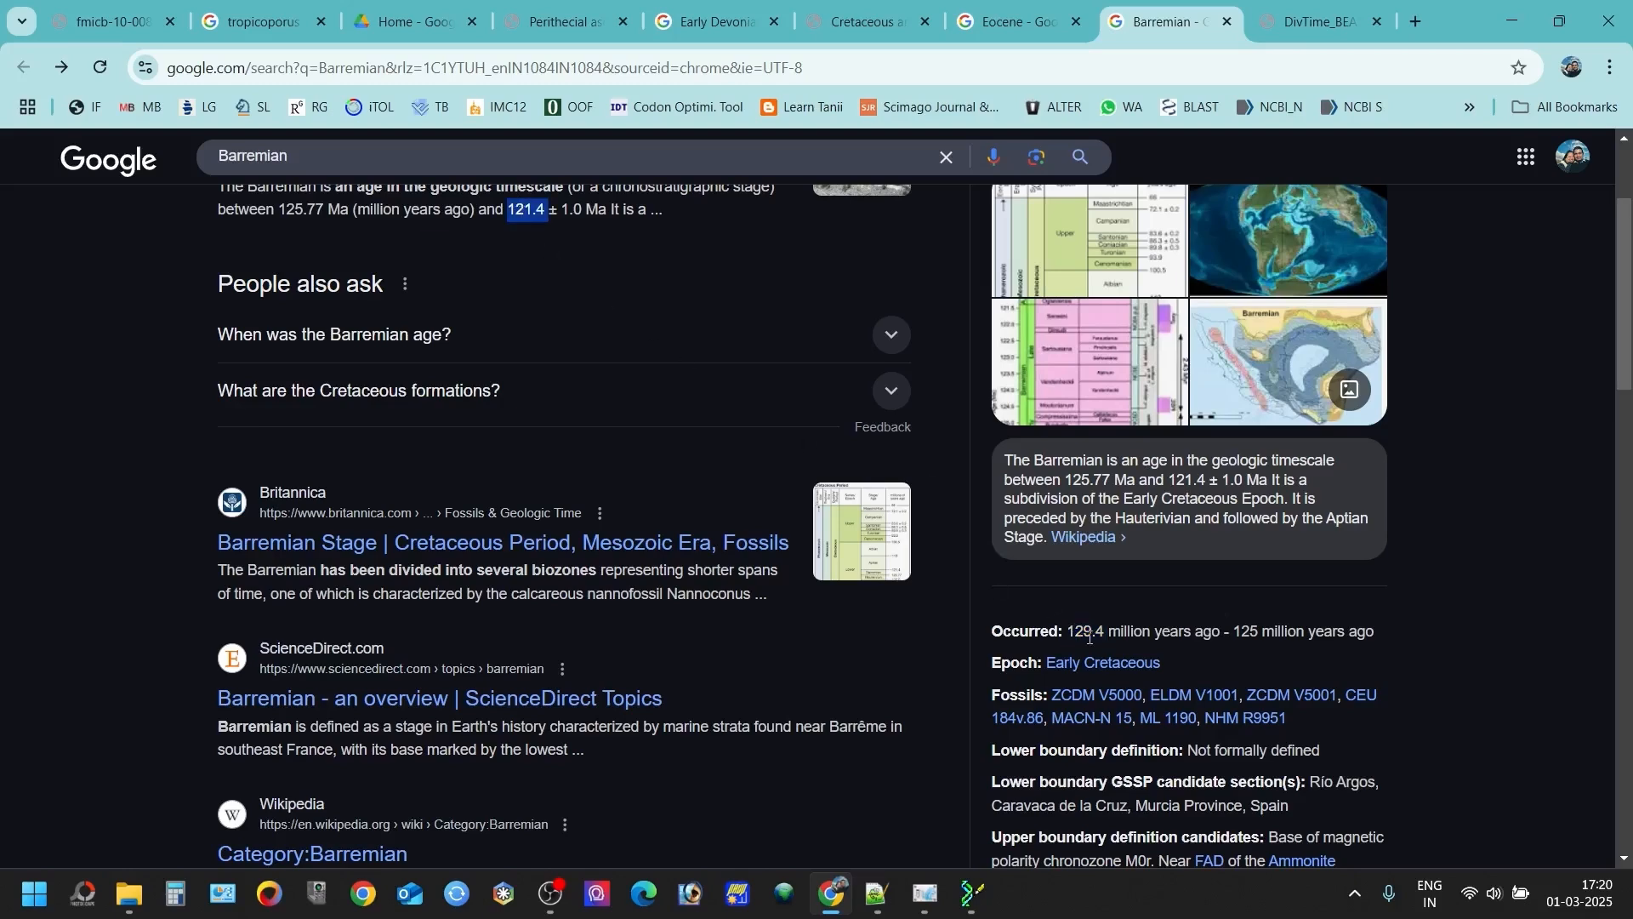
double_click(1087, 632)
- Switch back to BEAUti, expand the Hymeno prior and set its distribution to Normal
left_click(925, 893)
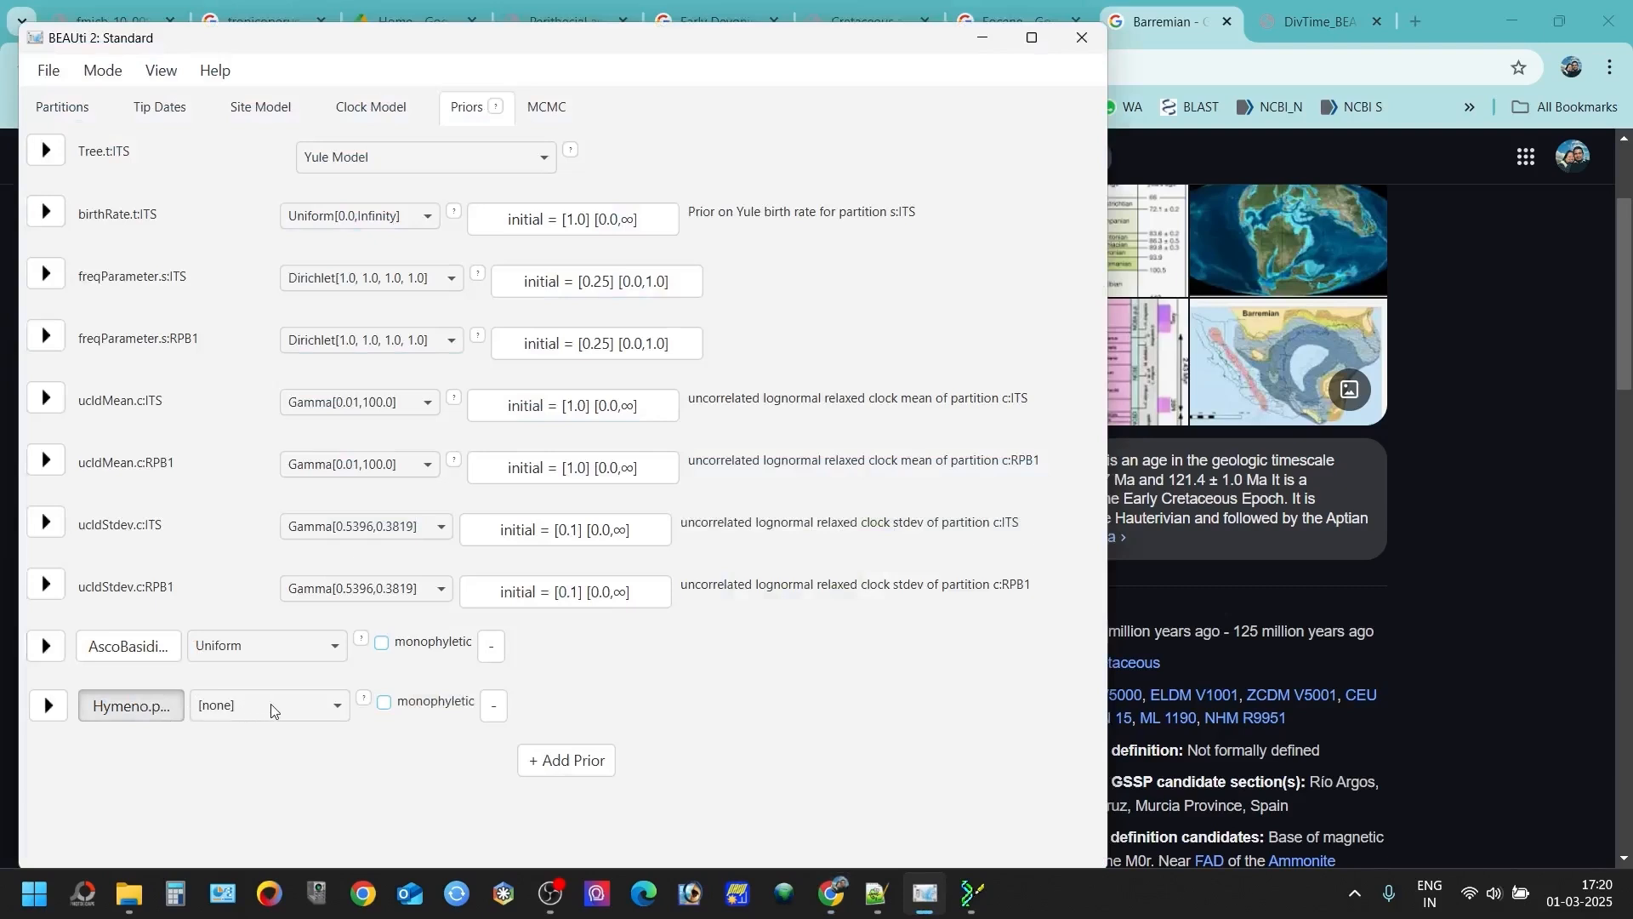
left_click(301, 706)
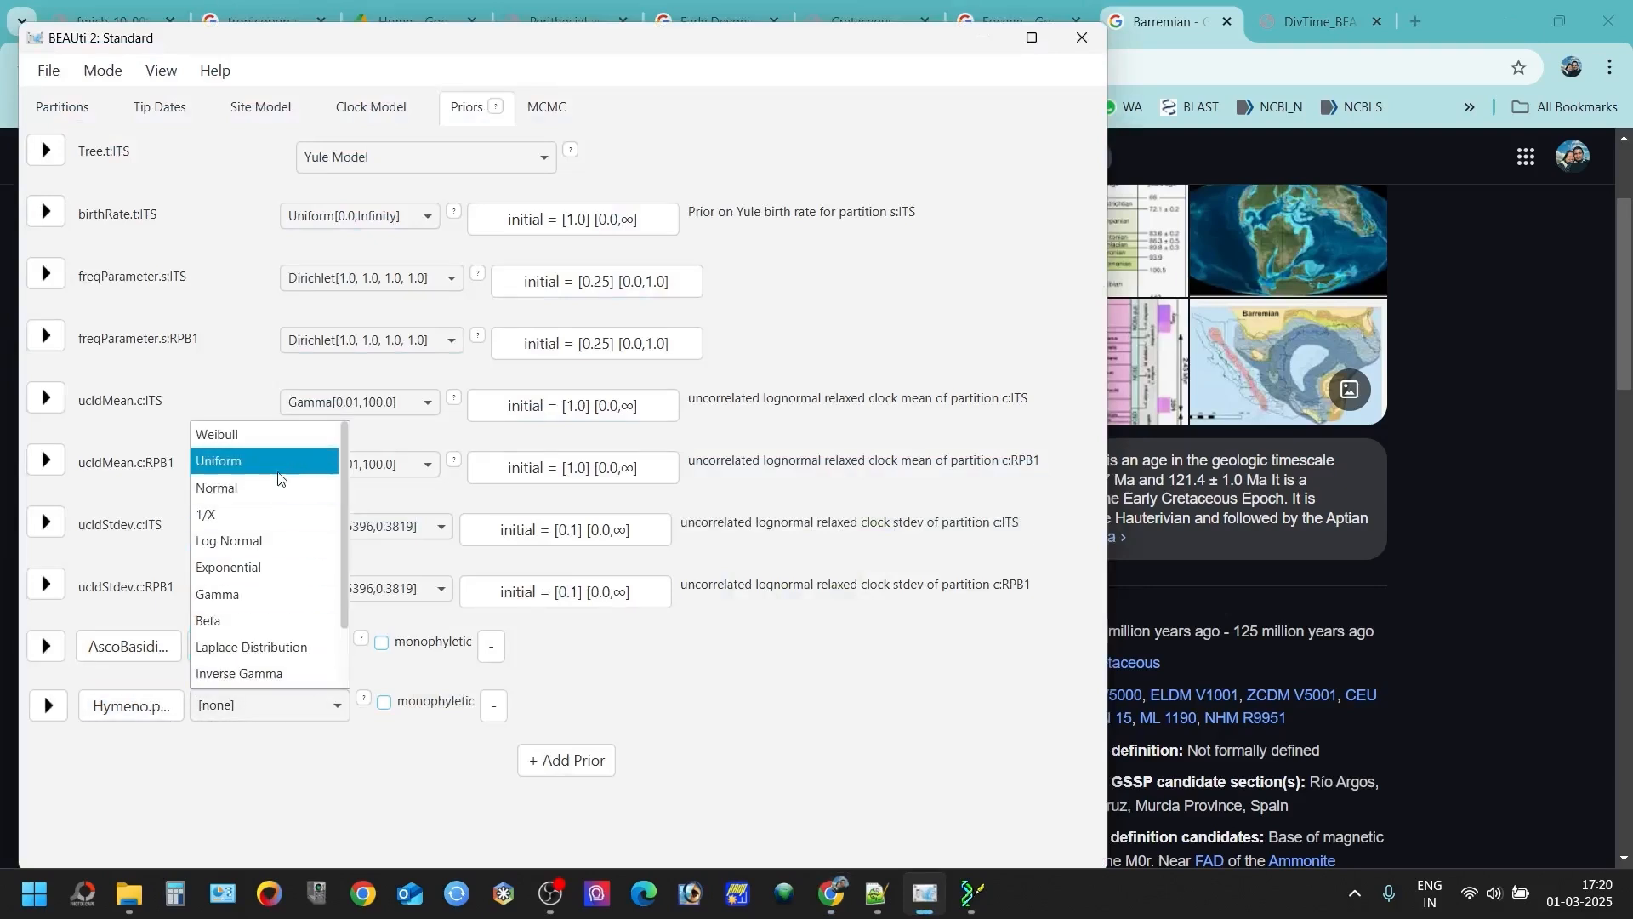
left_click(277, 473)
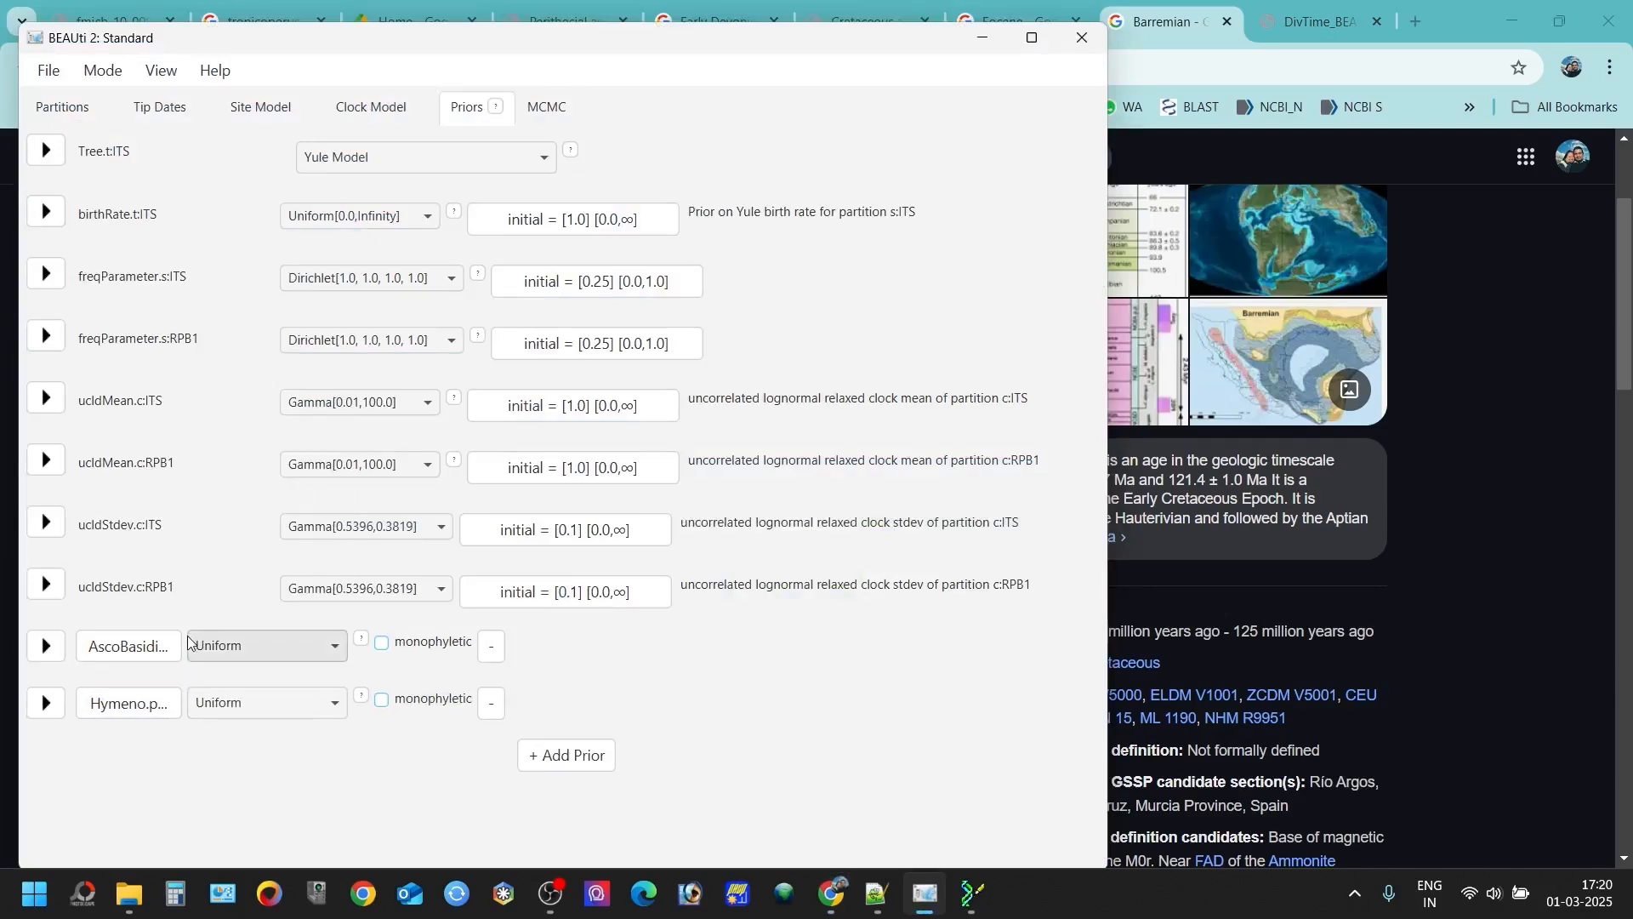
left_click(47, 702)
scroll(56, 706, "down", 3)
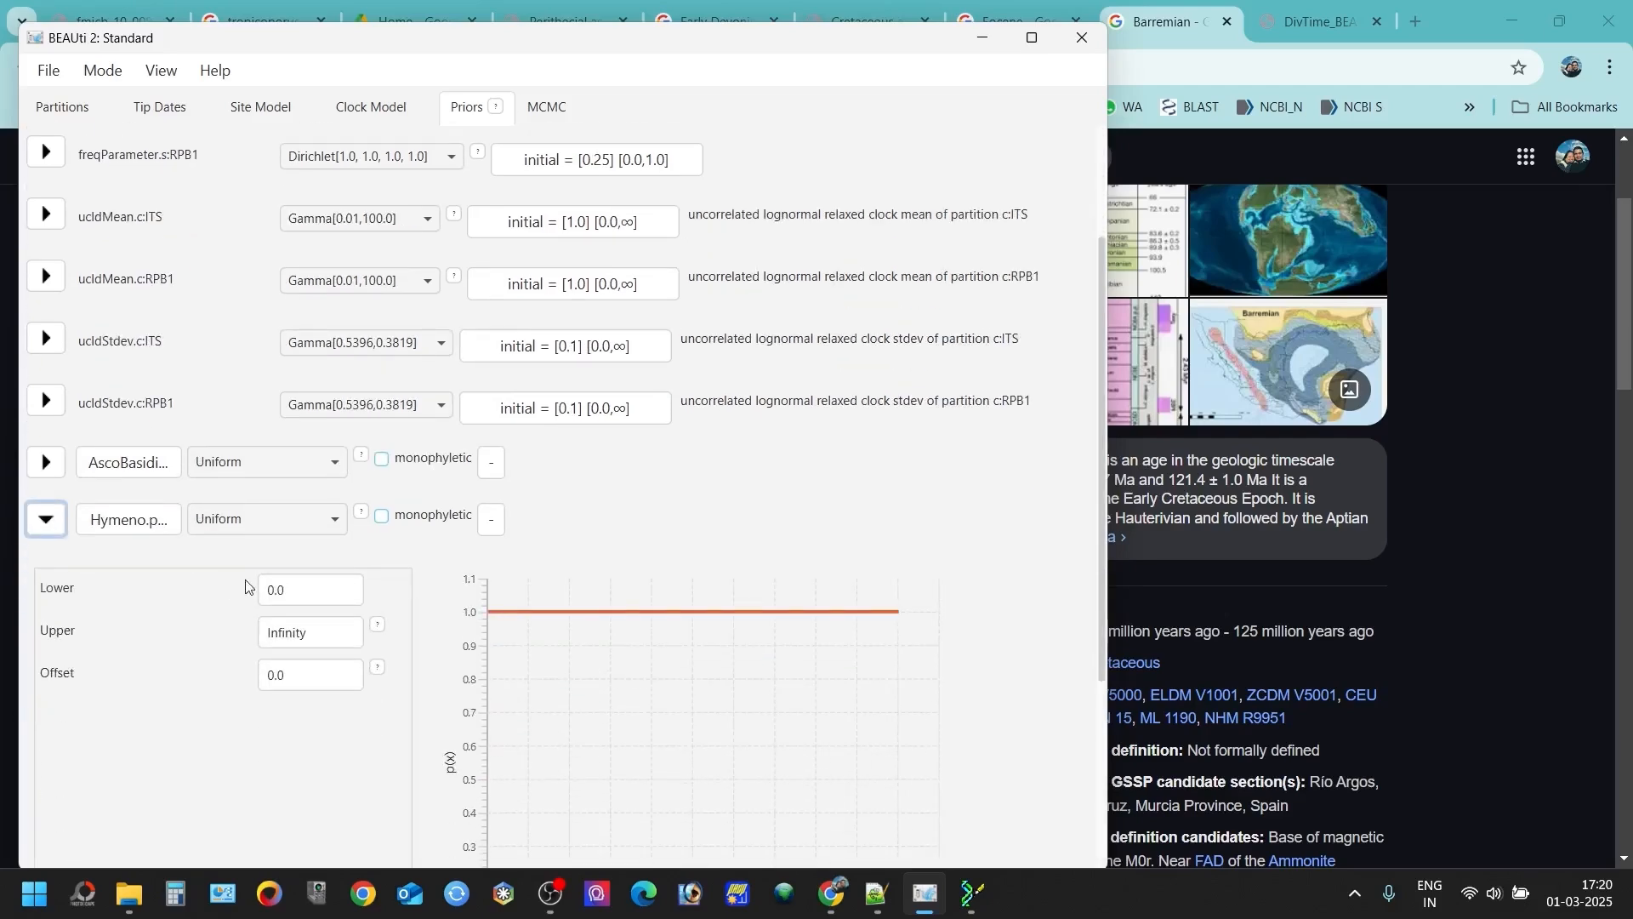
left_click(263, 525)
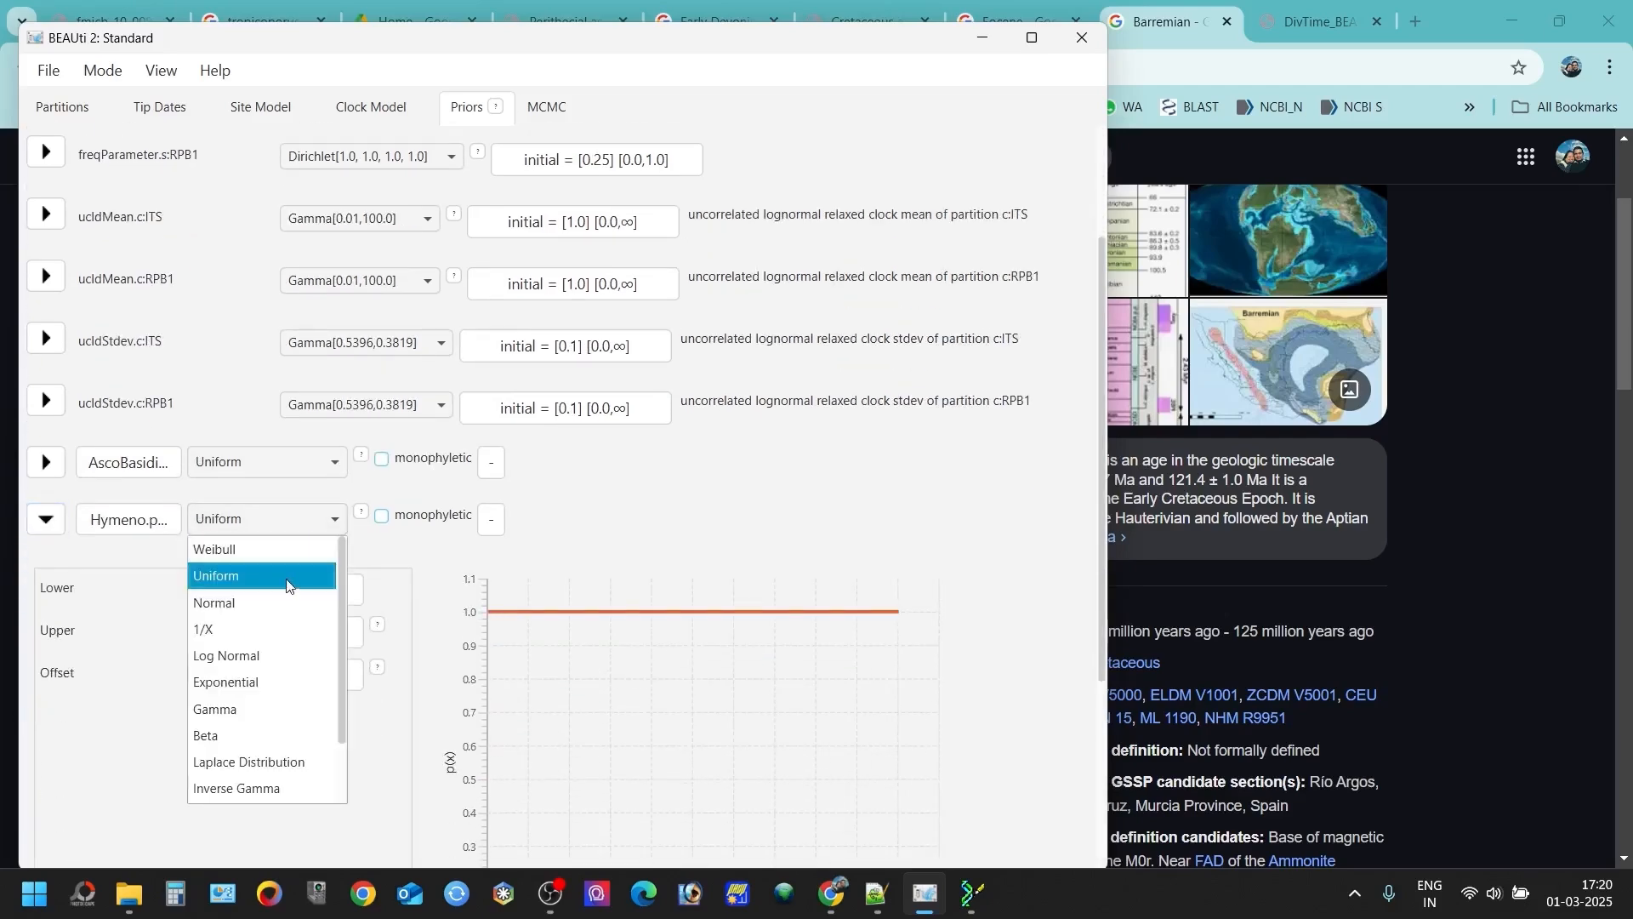
left_click(274, 603)
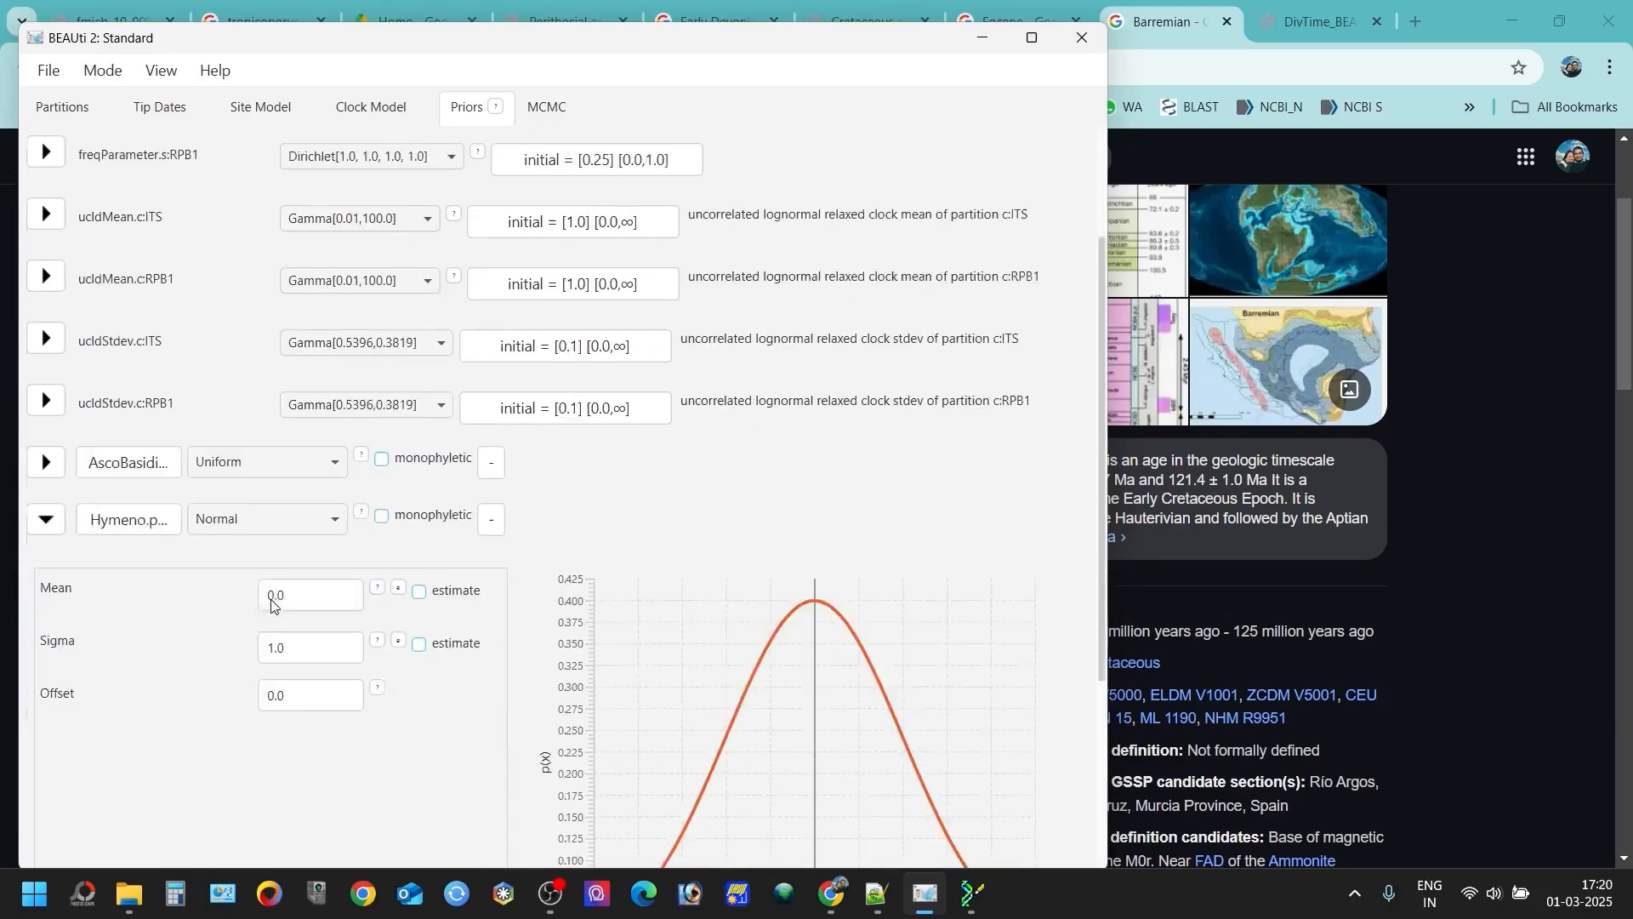
- Set the mean of the Hymeno prior's normal distribution to 125
scroll(305, 519, "down", 3)
double_click(298, 491)
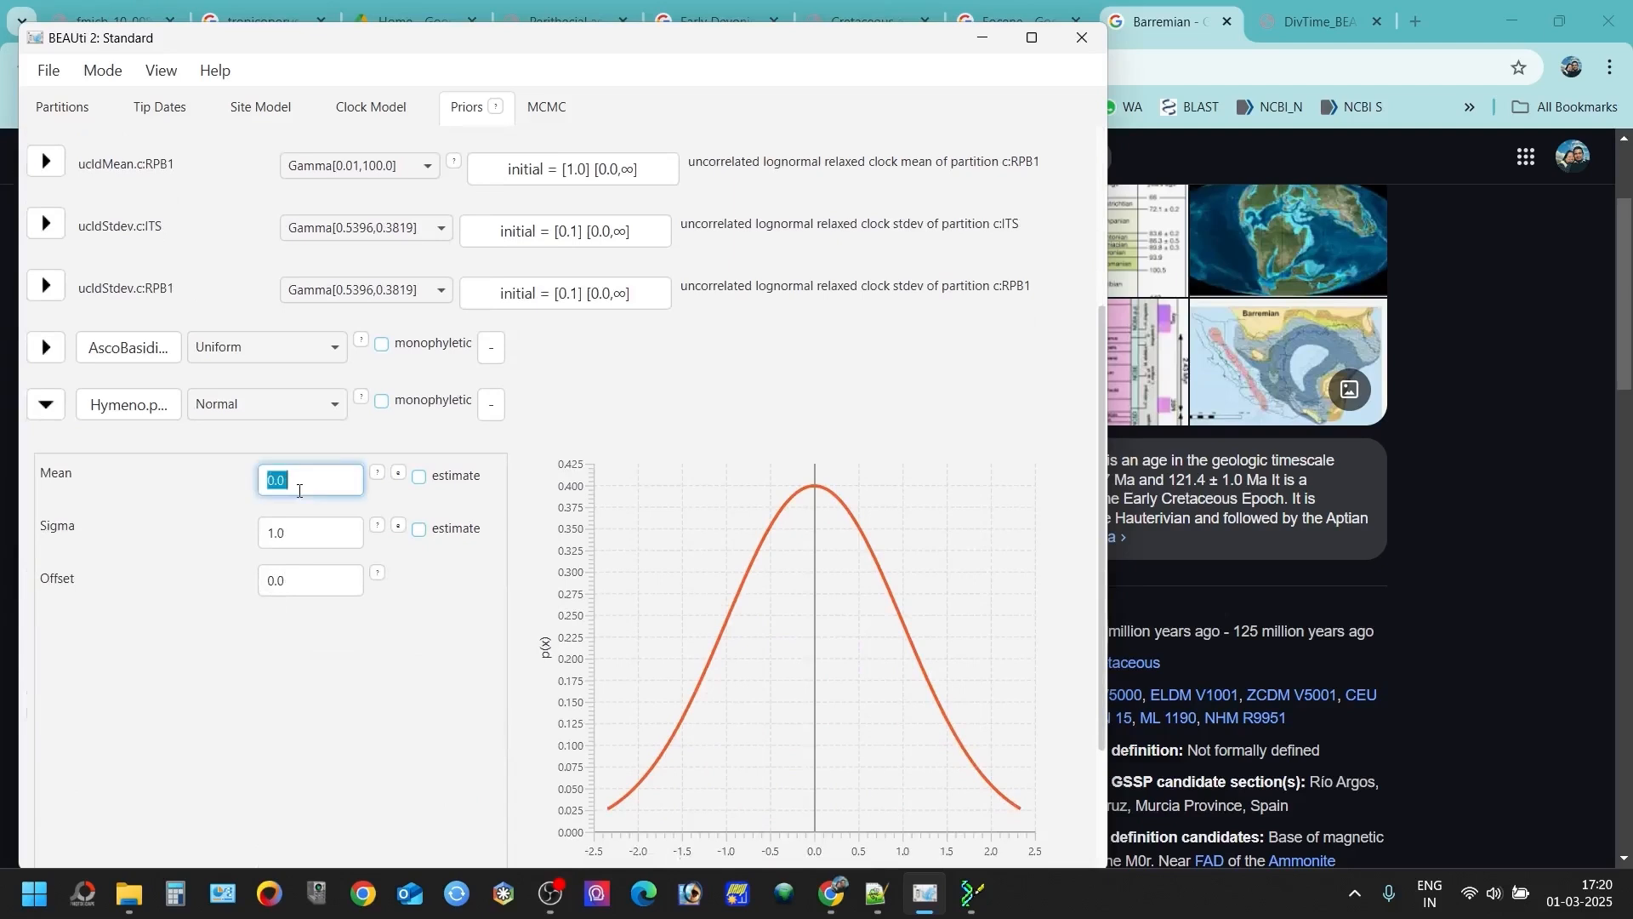
type("121.4")
double_click(310, 387)
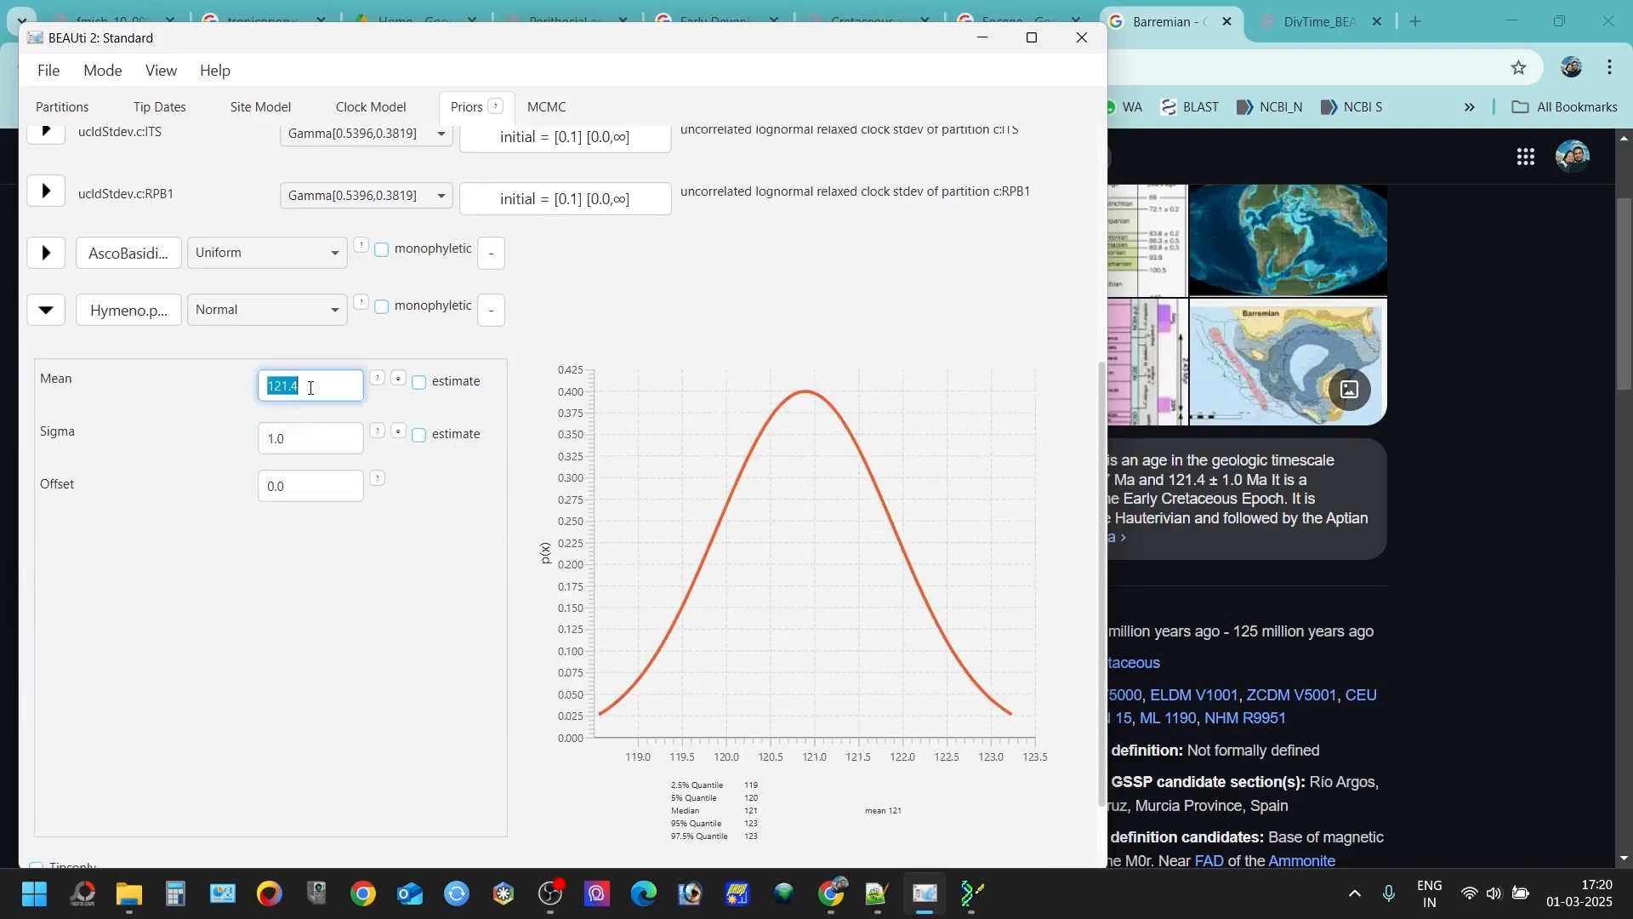
type("125")
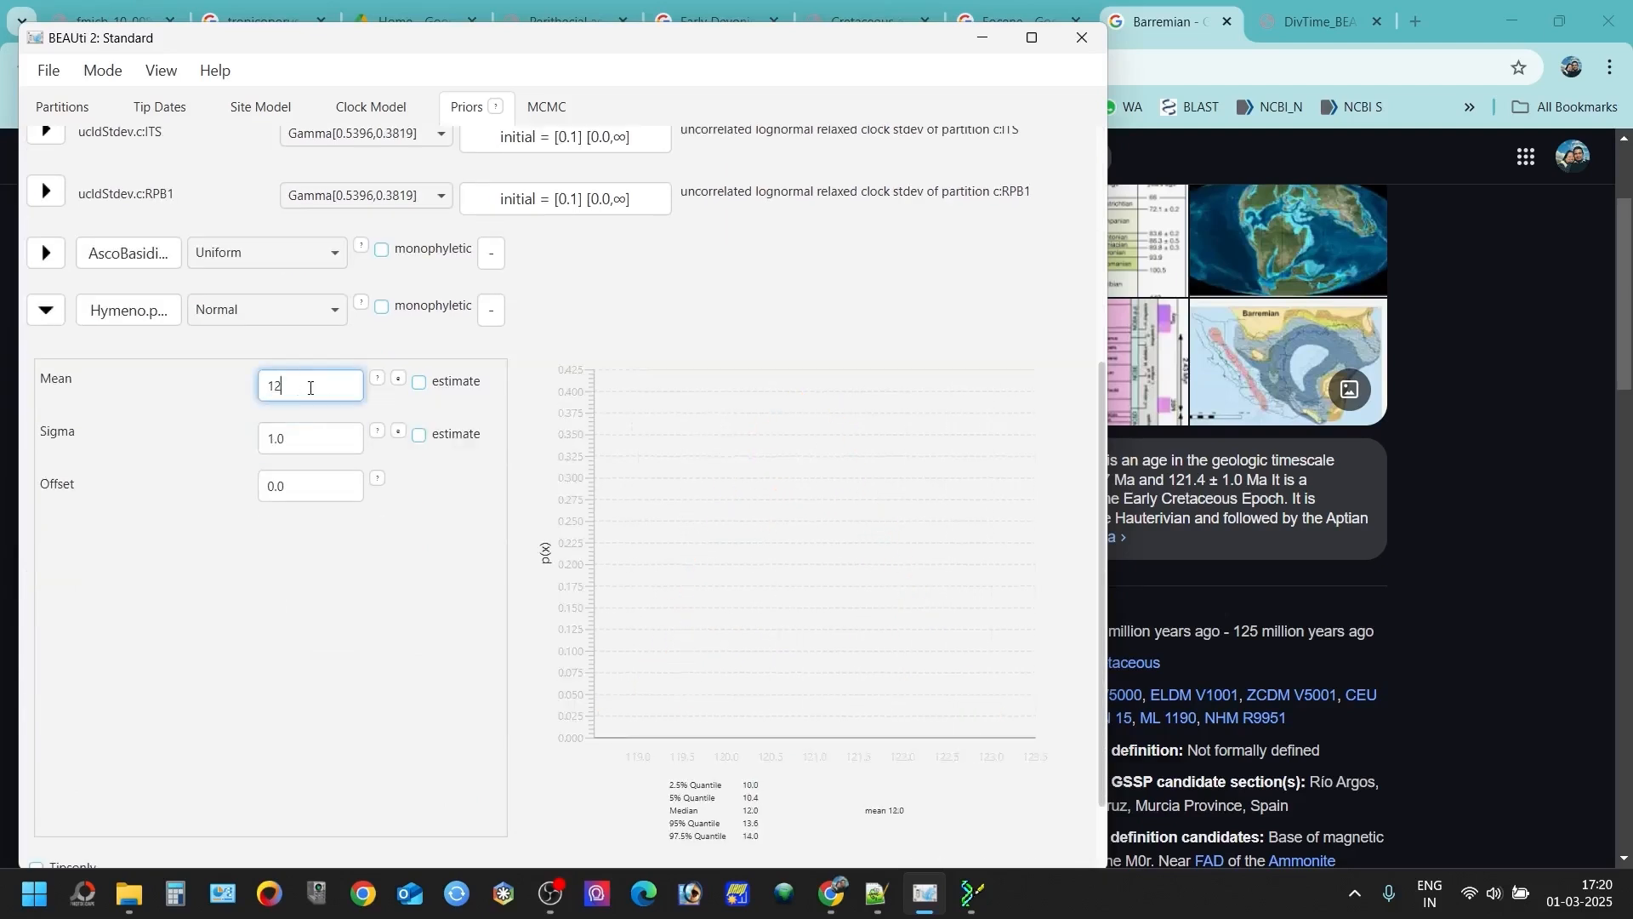
- Set the Hymeno prior's sigma to 2 and collapse its settings
double_click(291, 434)
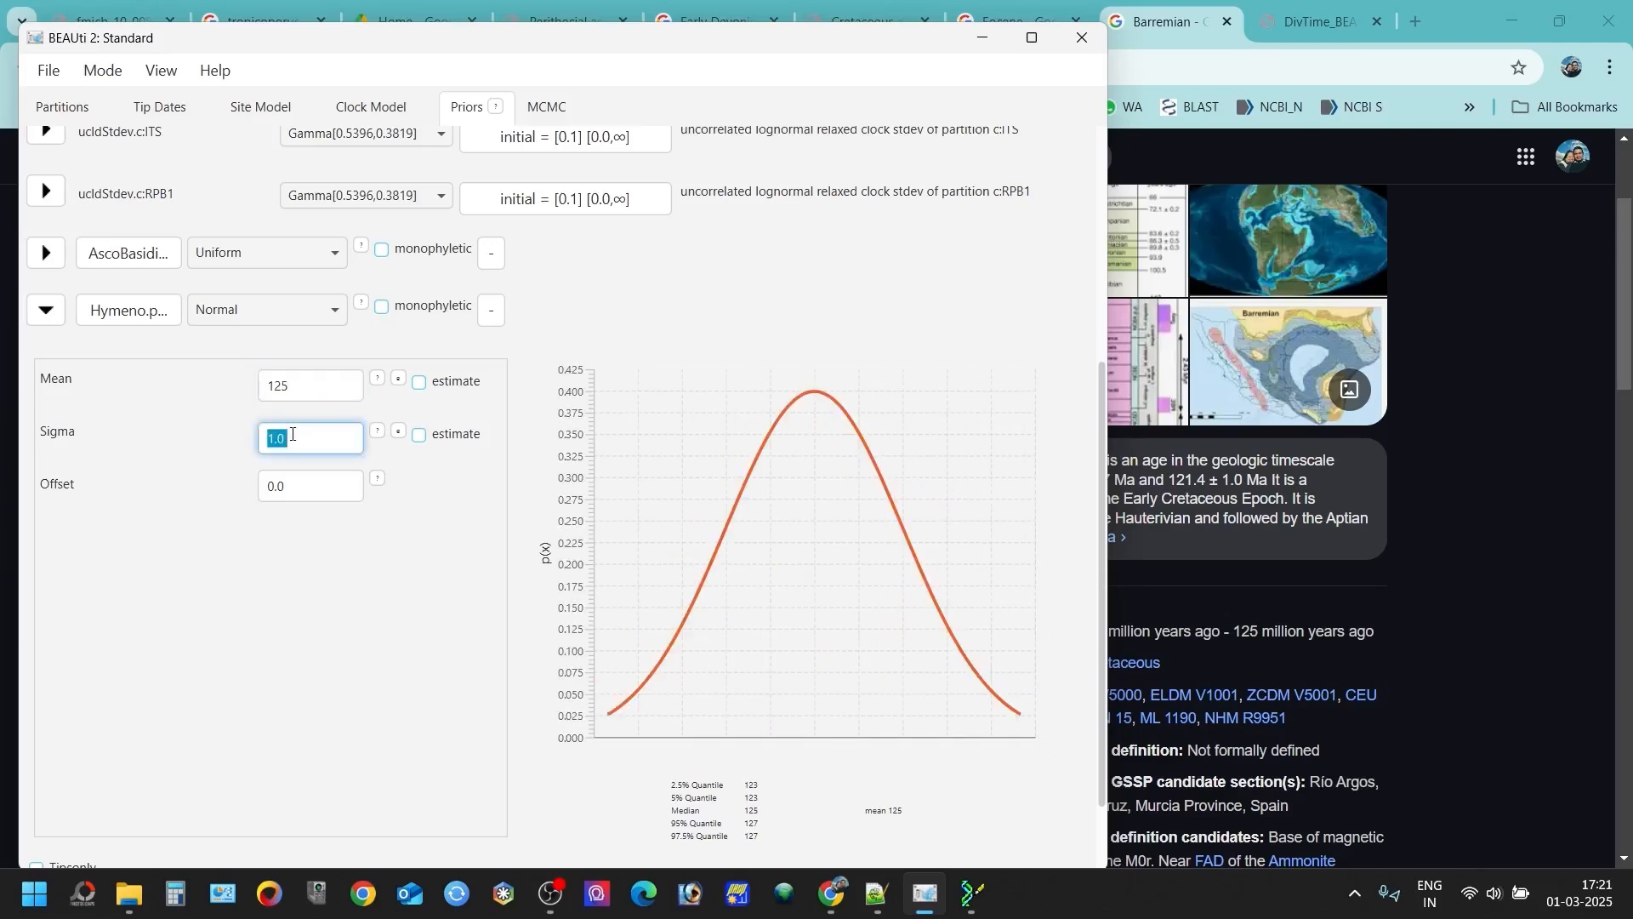
type("3")
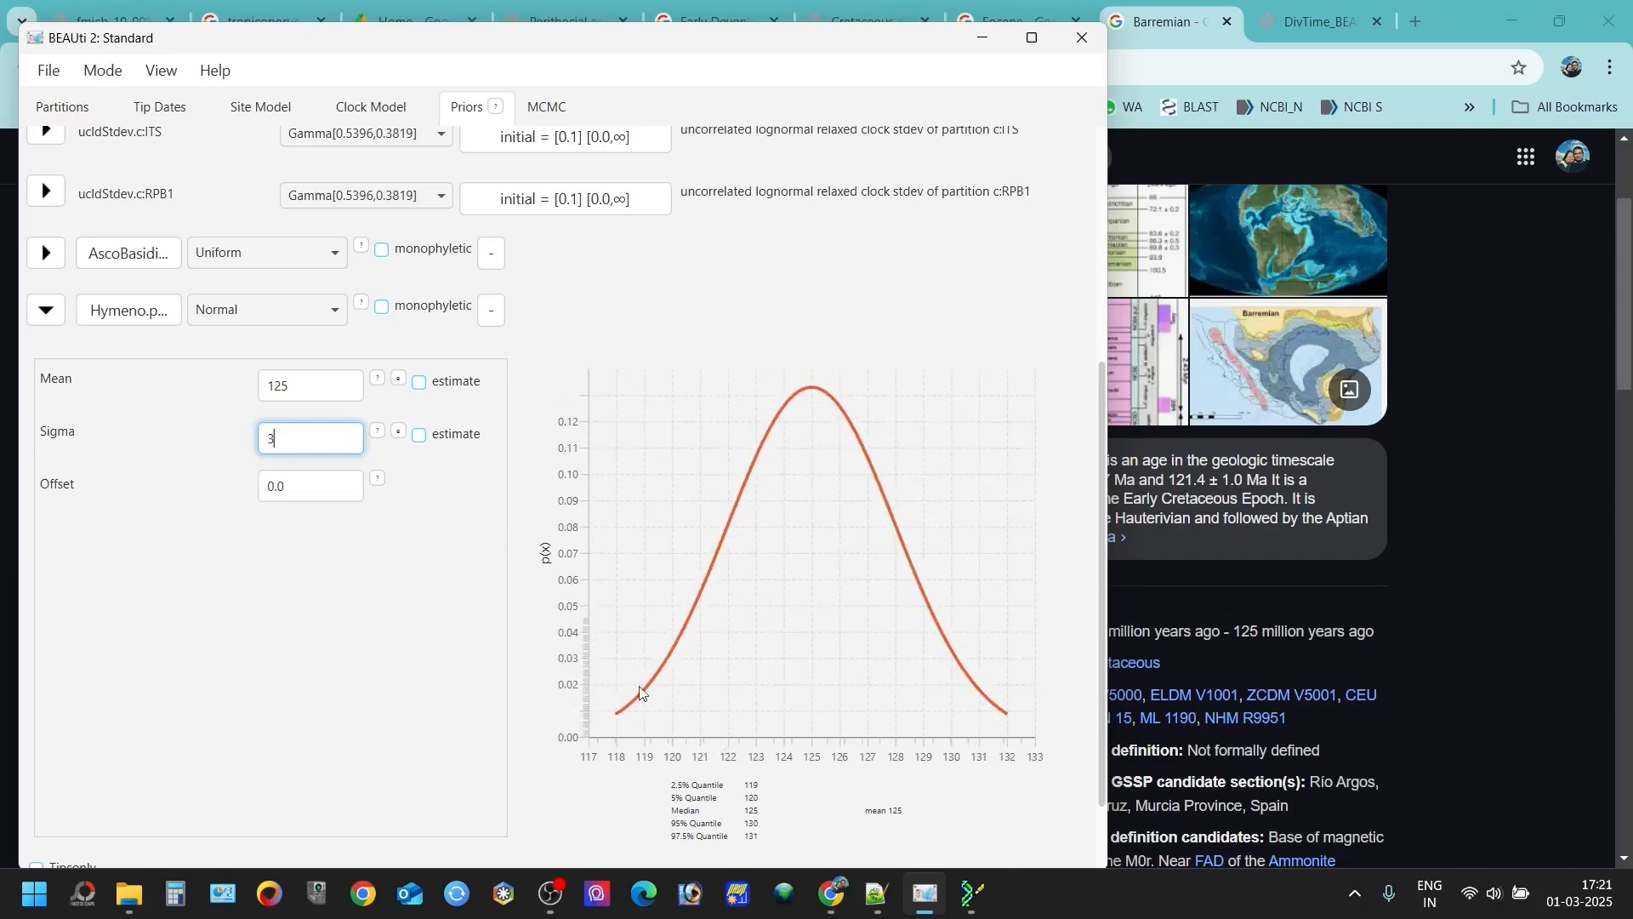
key("BackSpace")
type("2")
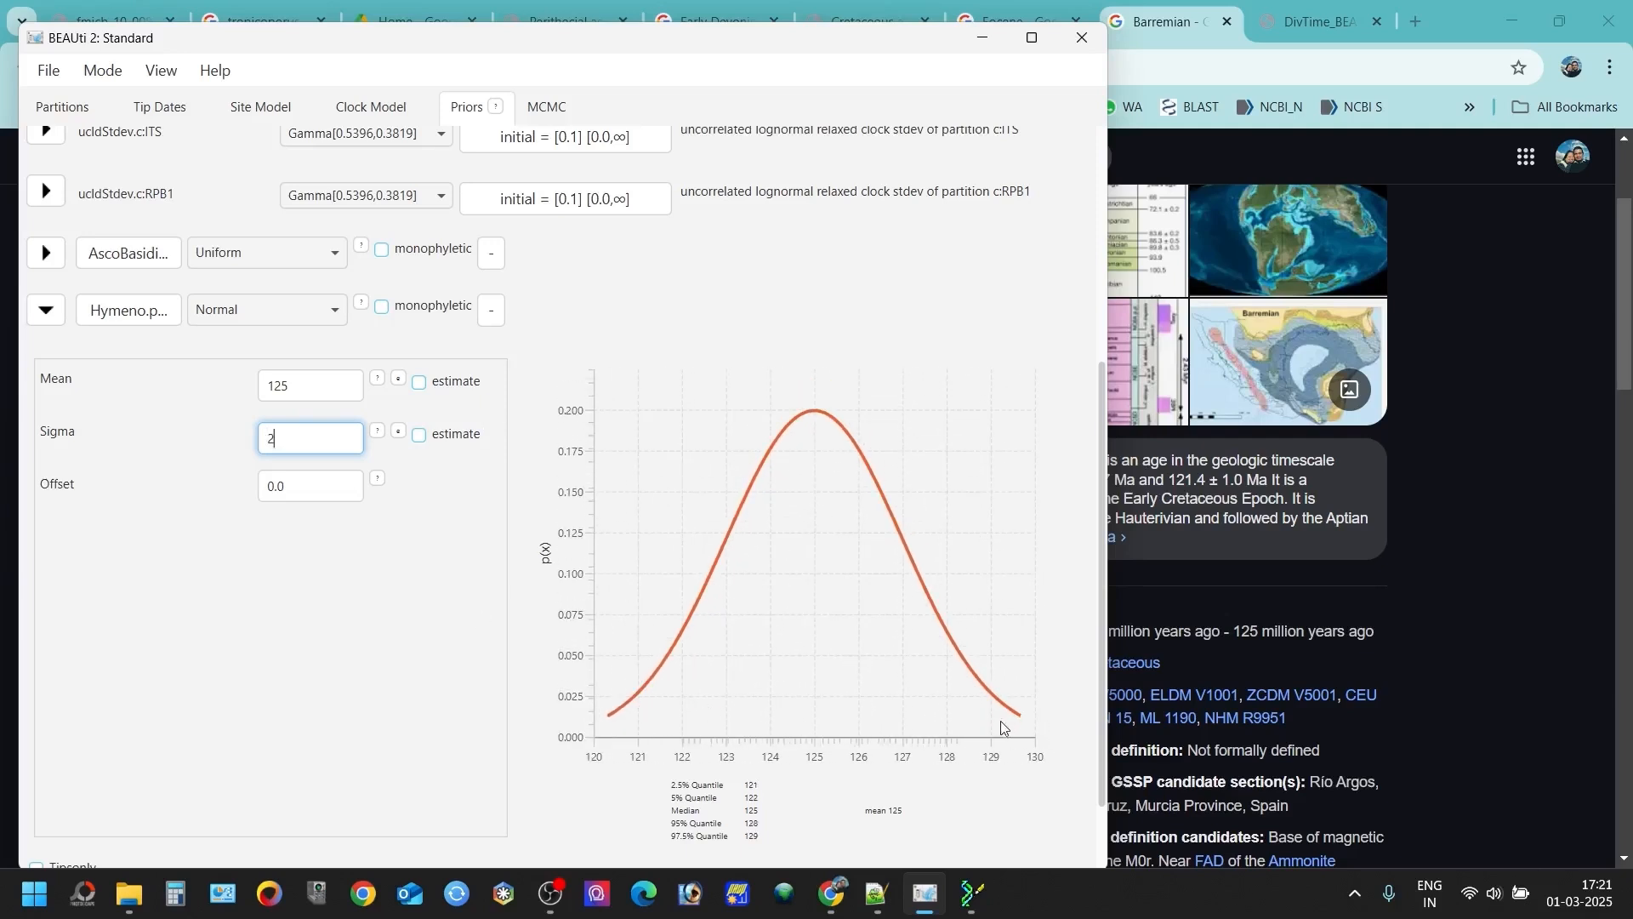
left_click(51, 309)
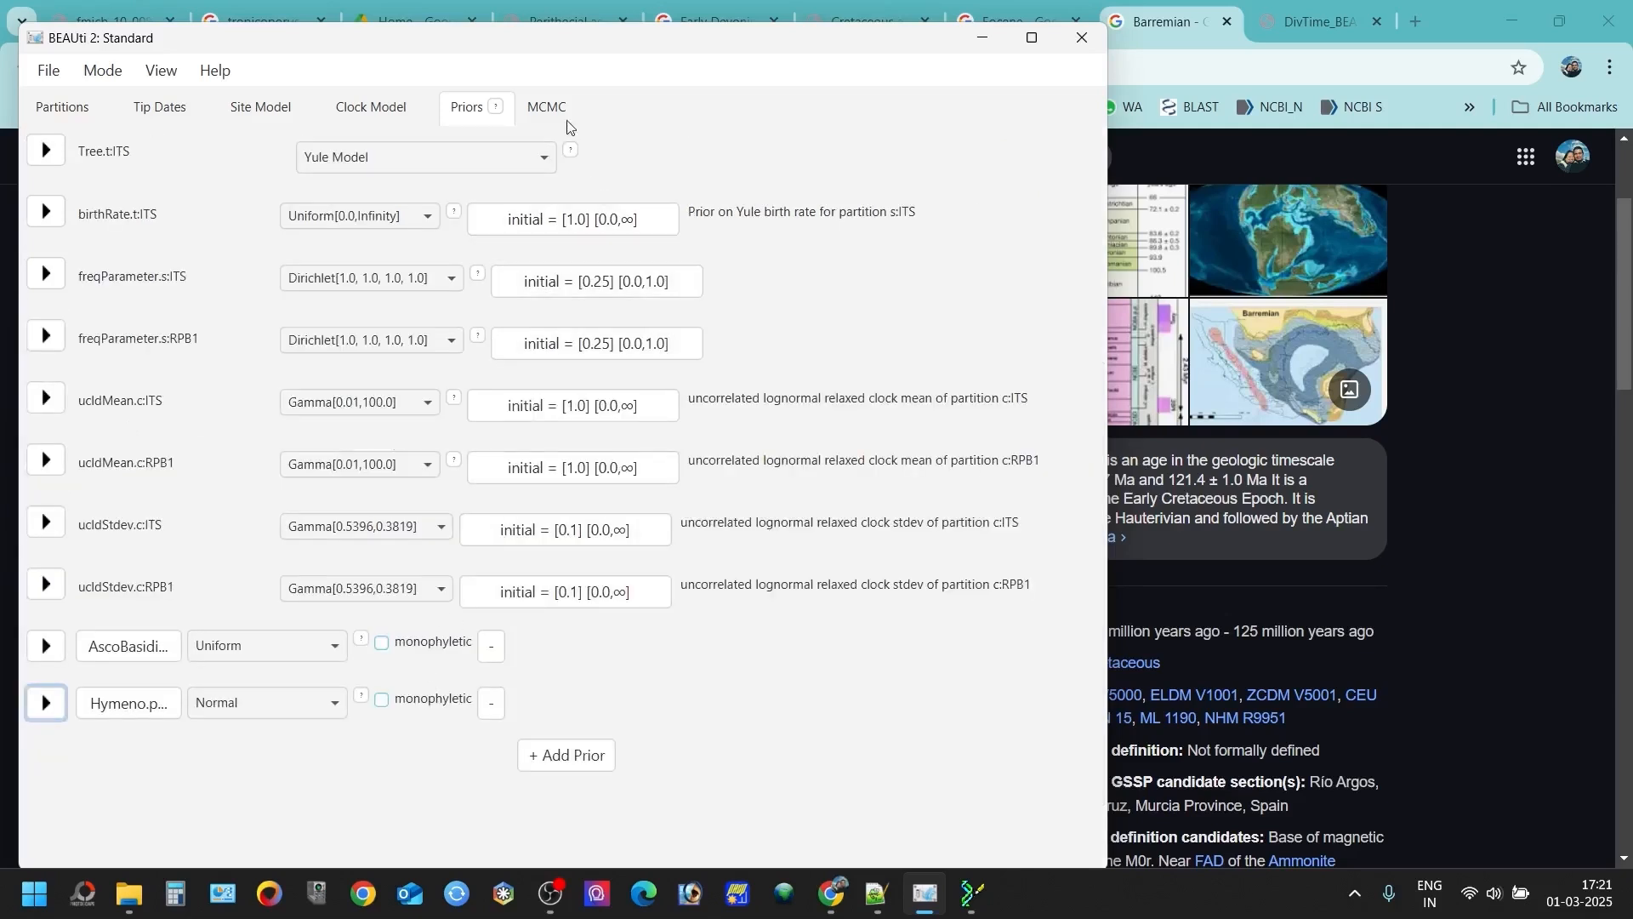
- Show the MCMC settings and examine the chain length value
left_click(541, 103)
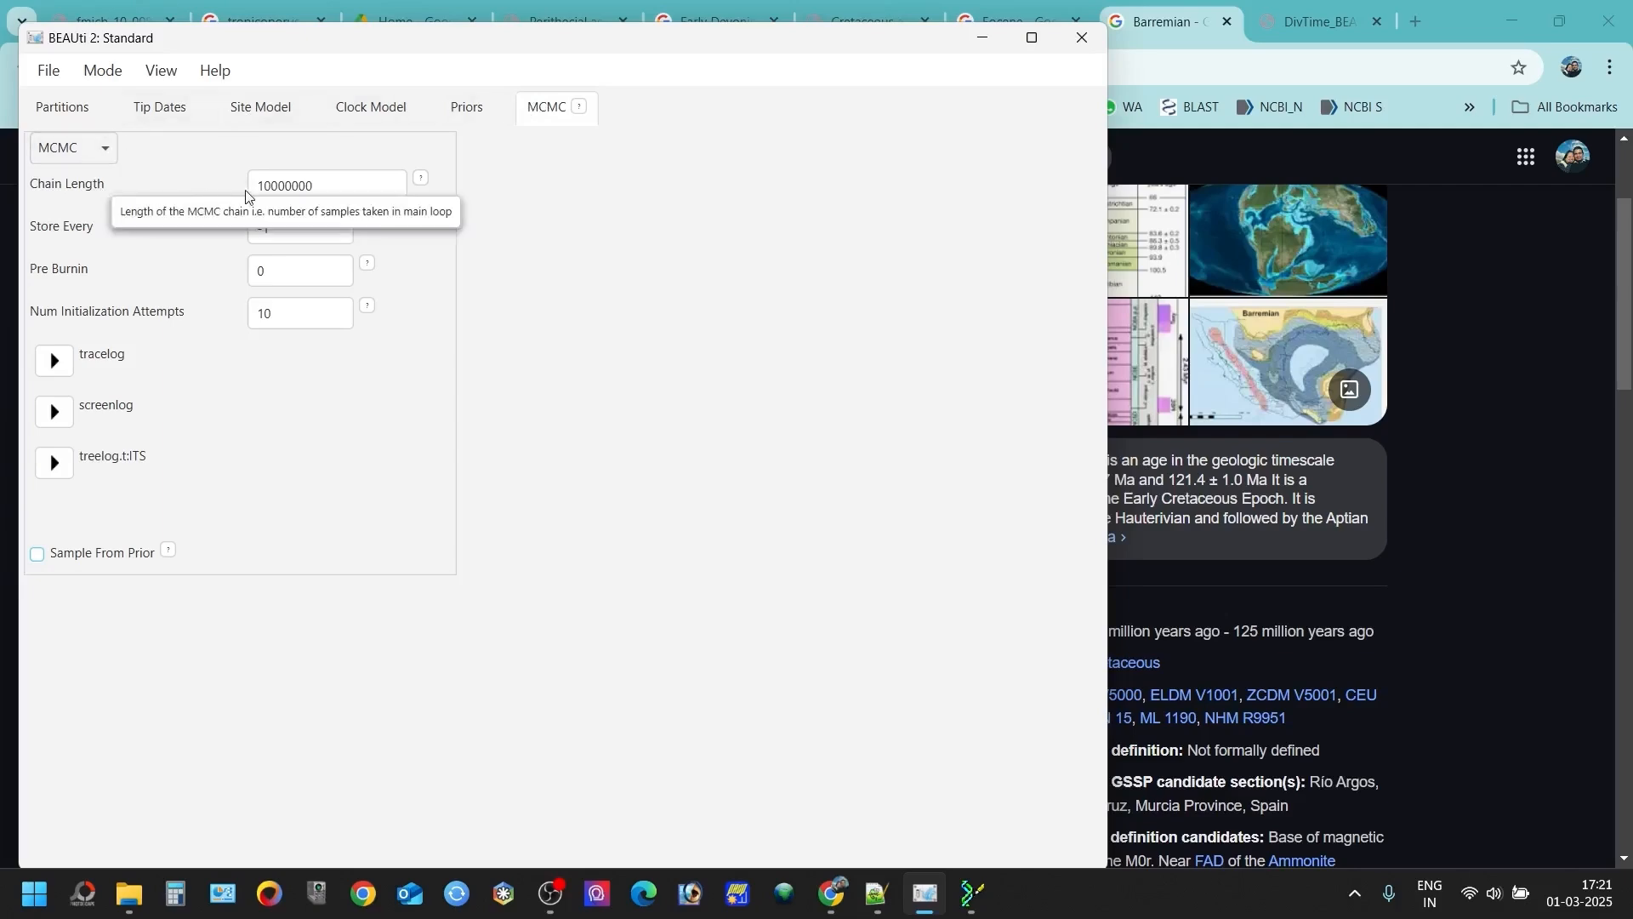
double_click(356, 180)
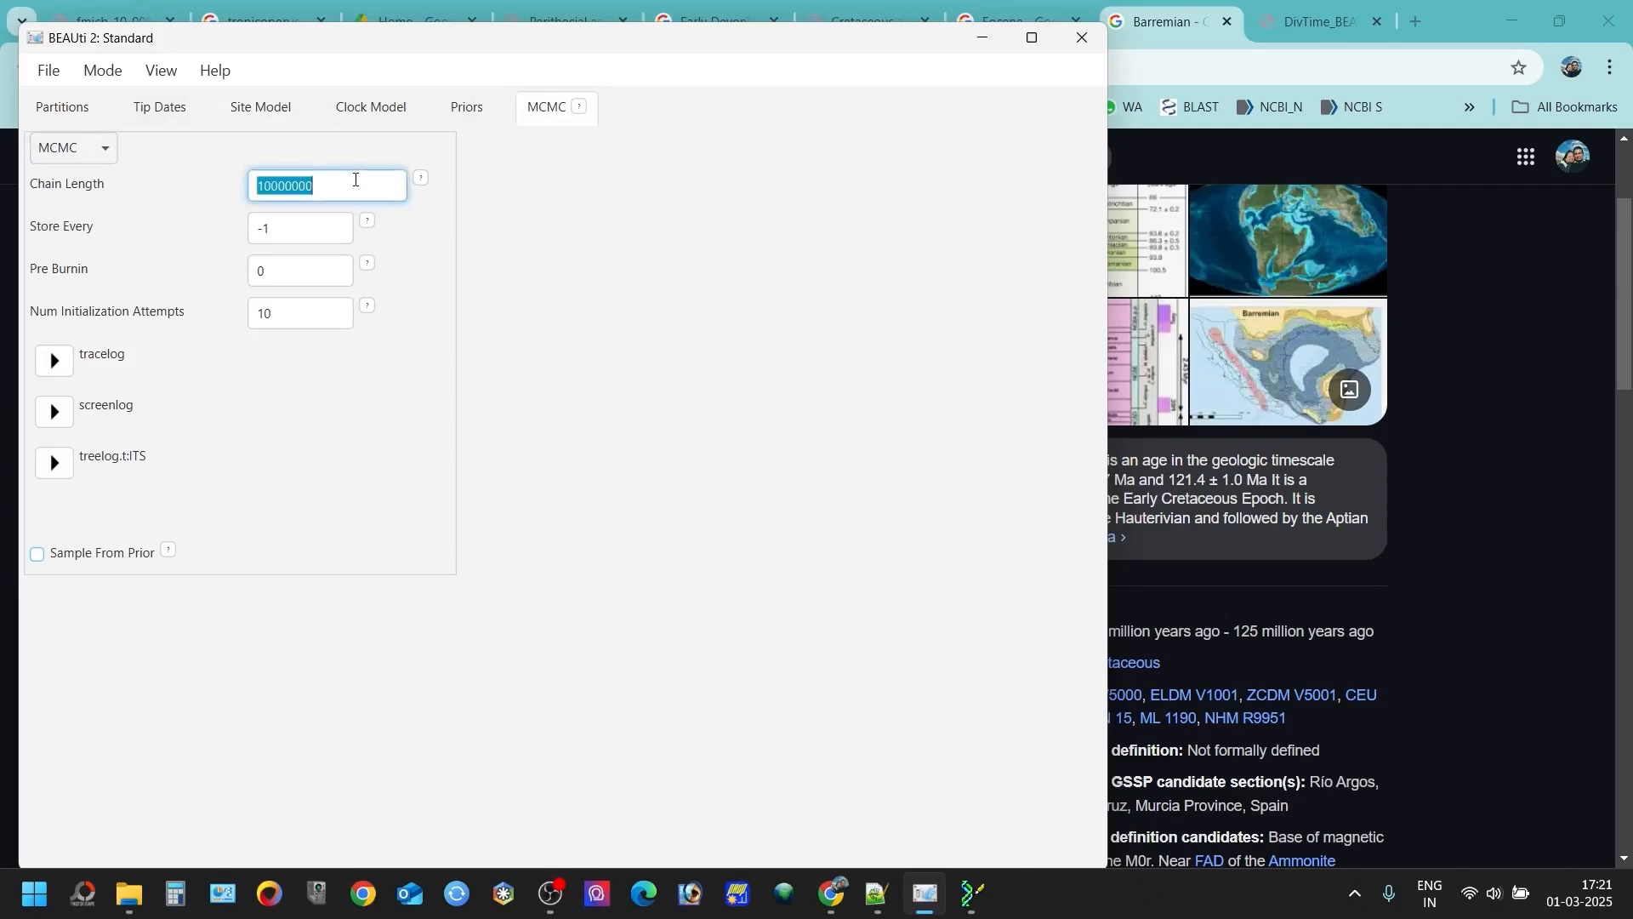
- Switch to BioEdit, check the length at the far end of the Combined_final.fas alignment, and close BioEdit
left_click(972, 893)
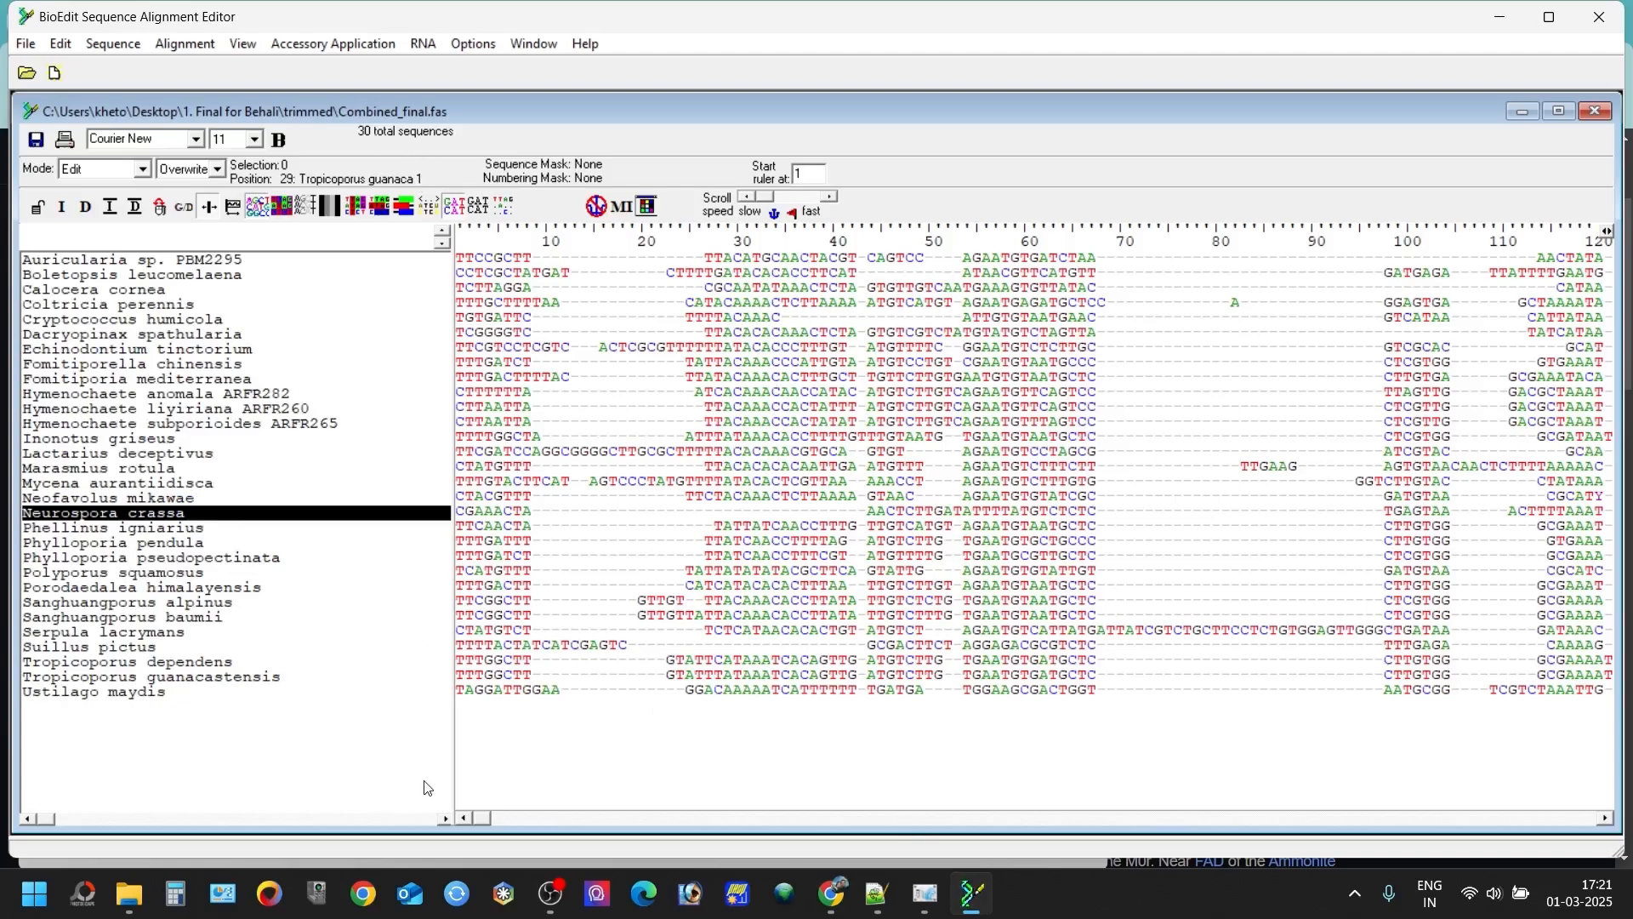
left_click_drag(483, 818, 1591, 812)
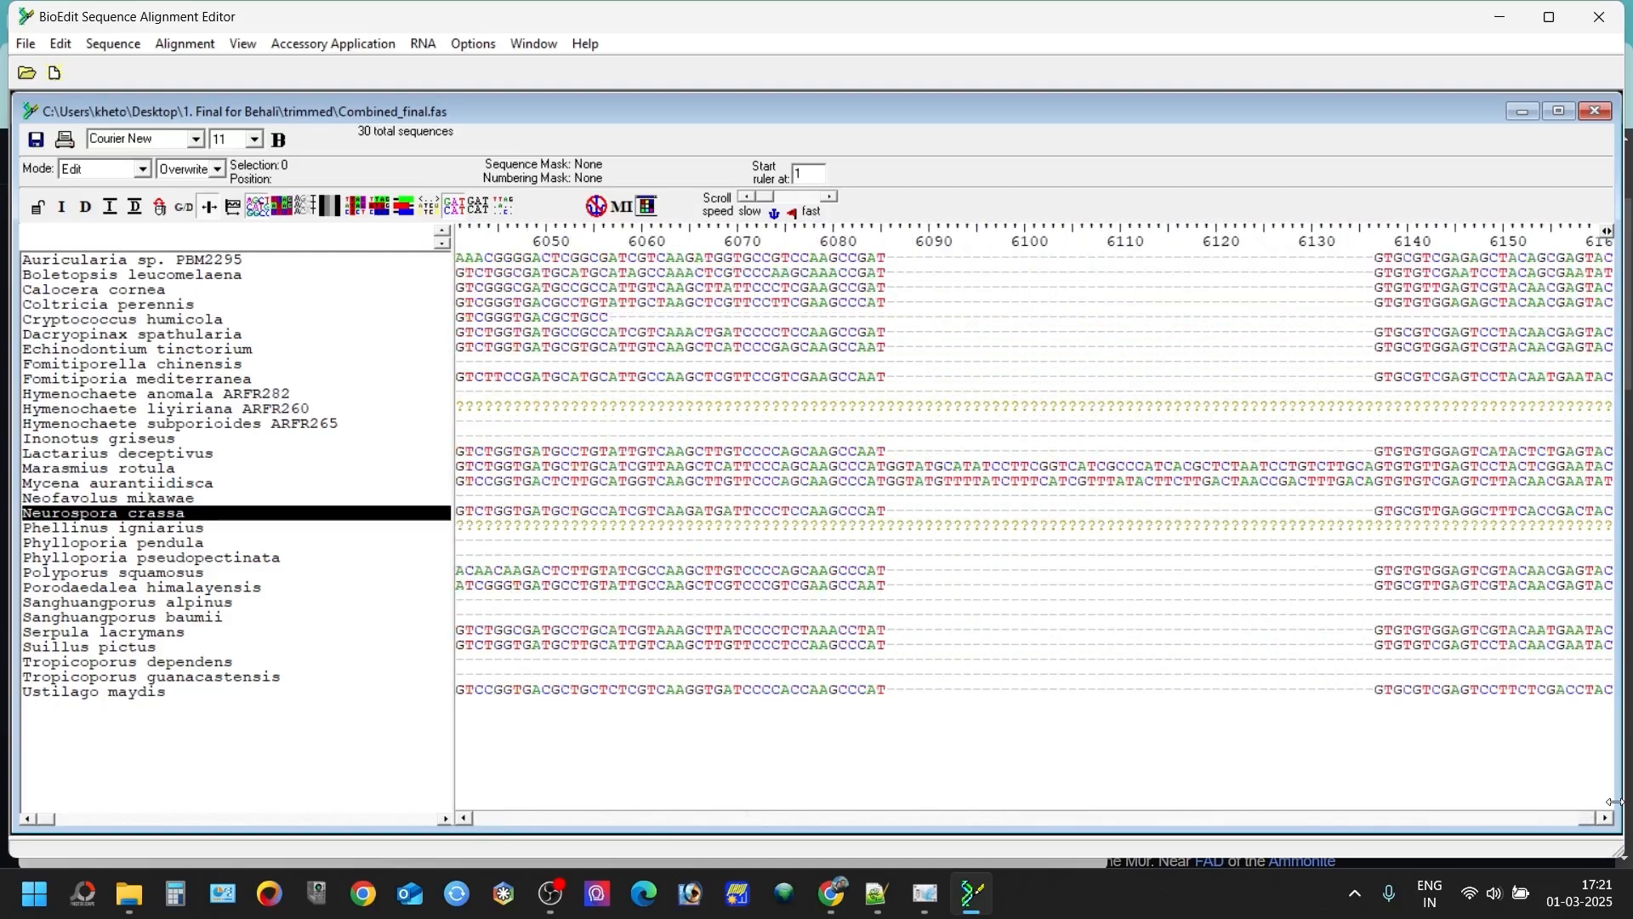
left_click(1607, 248)
left_click(1599, 24)
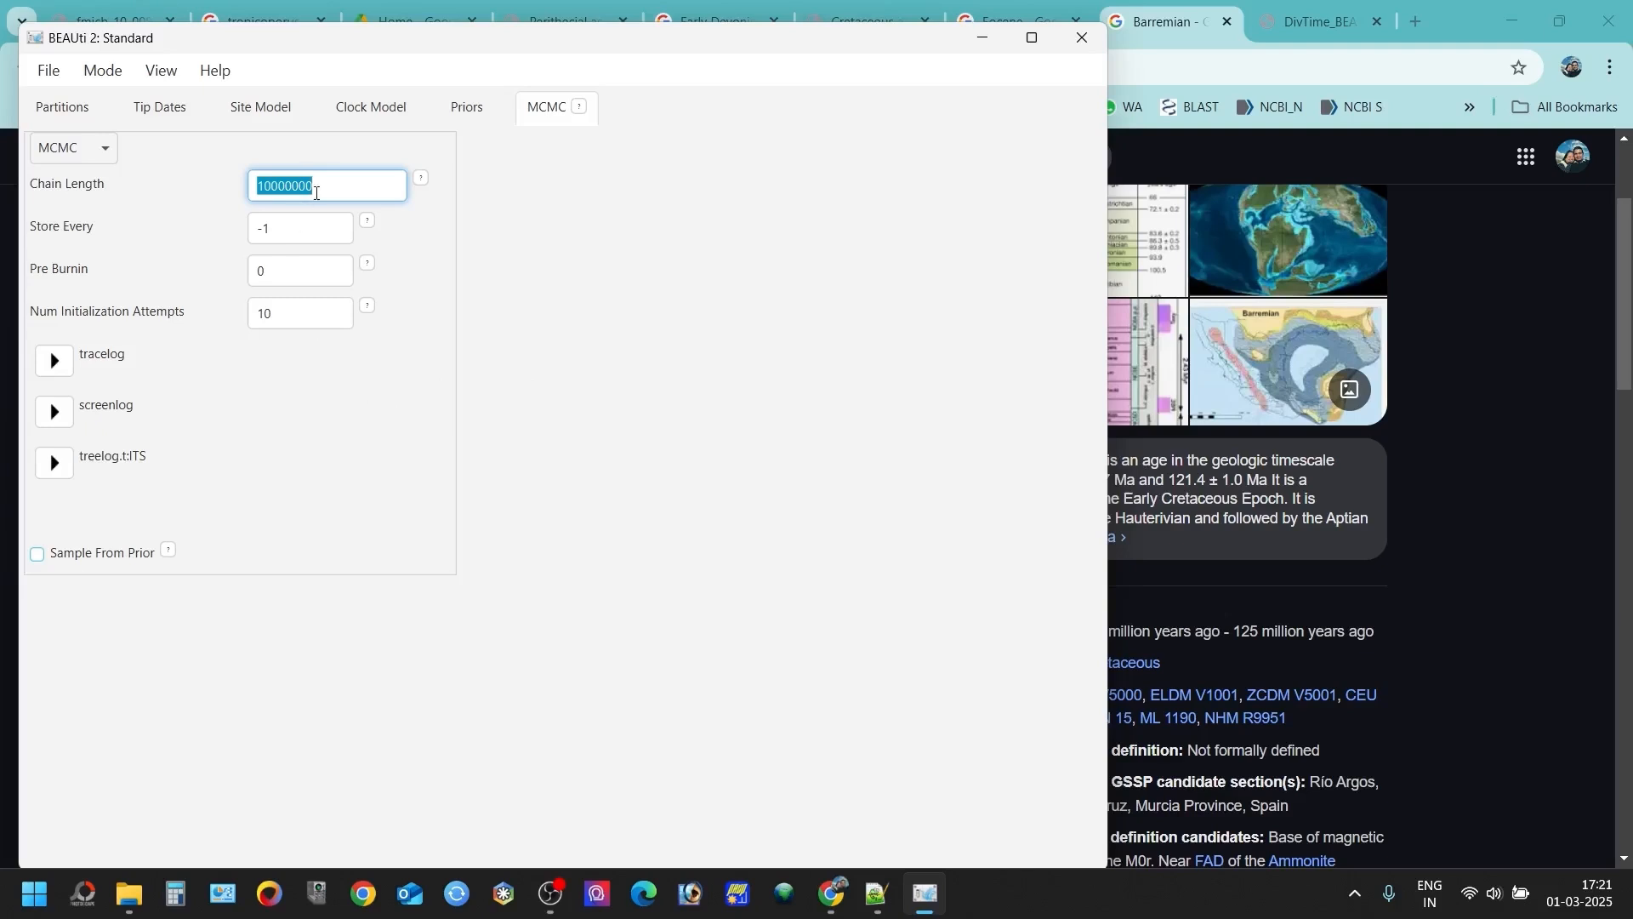
- Review the digits of the chain length in BEAUti's MCMC settings
left_click(326, 178)
left_click_drag(271, 187, 258, 186)
left_click(440, 236)
- Start saving the model under a new name, creating and opening a new folder on the Desktop as its location
left_click(54, 78)
left_click(115, 432)
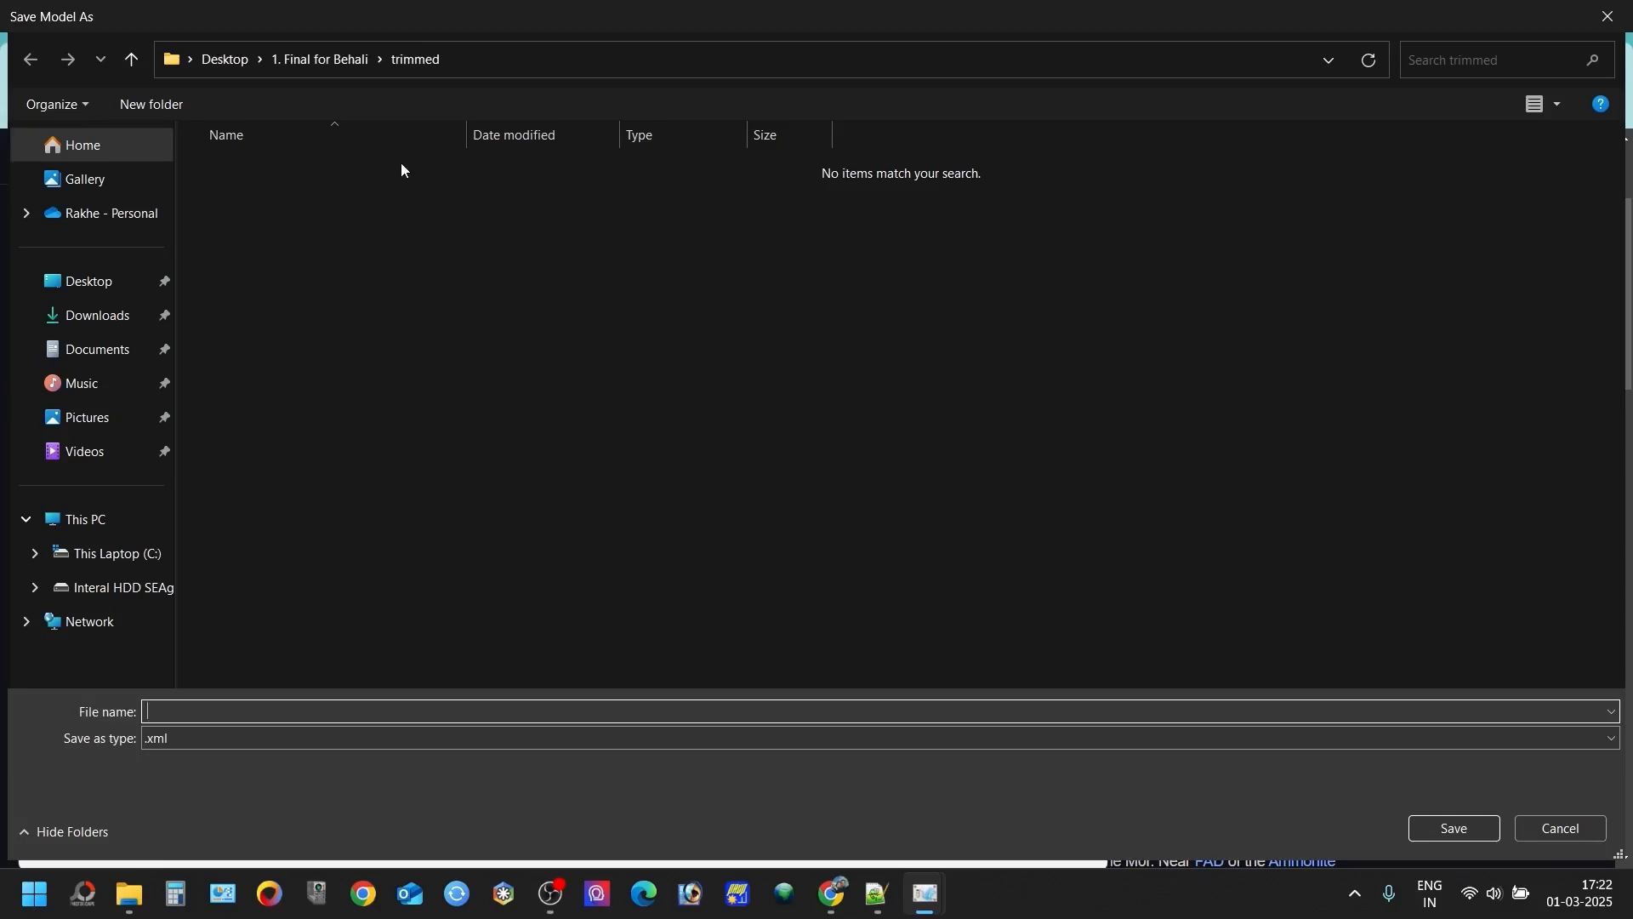
left_click(93, 282)
right_click(318, 519)
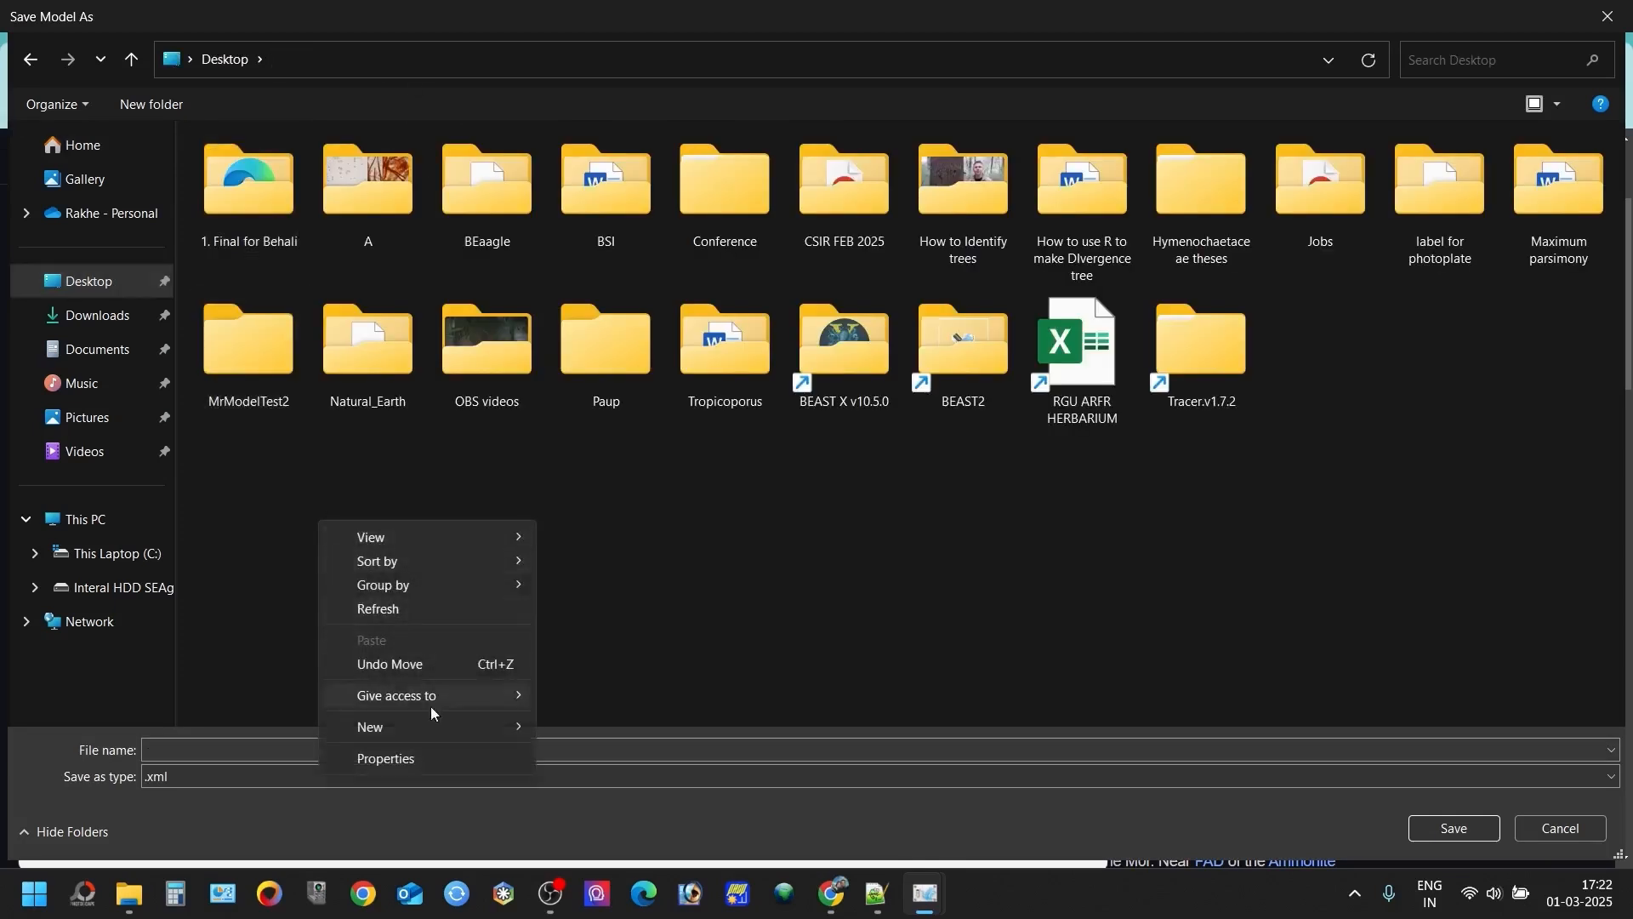
mouse_move(423, 733)
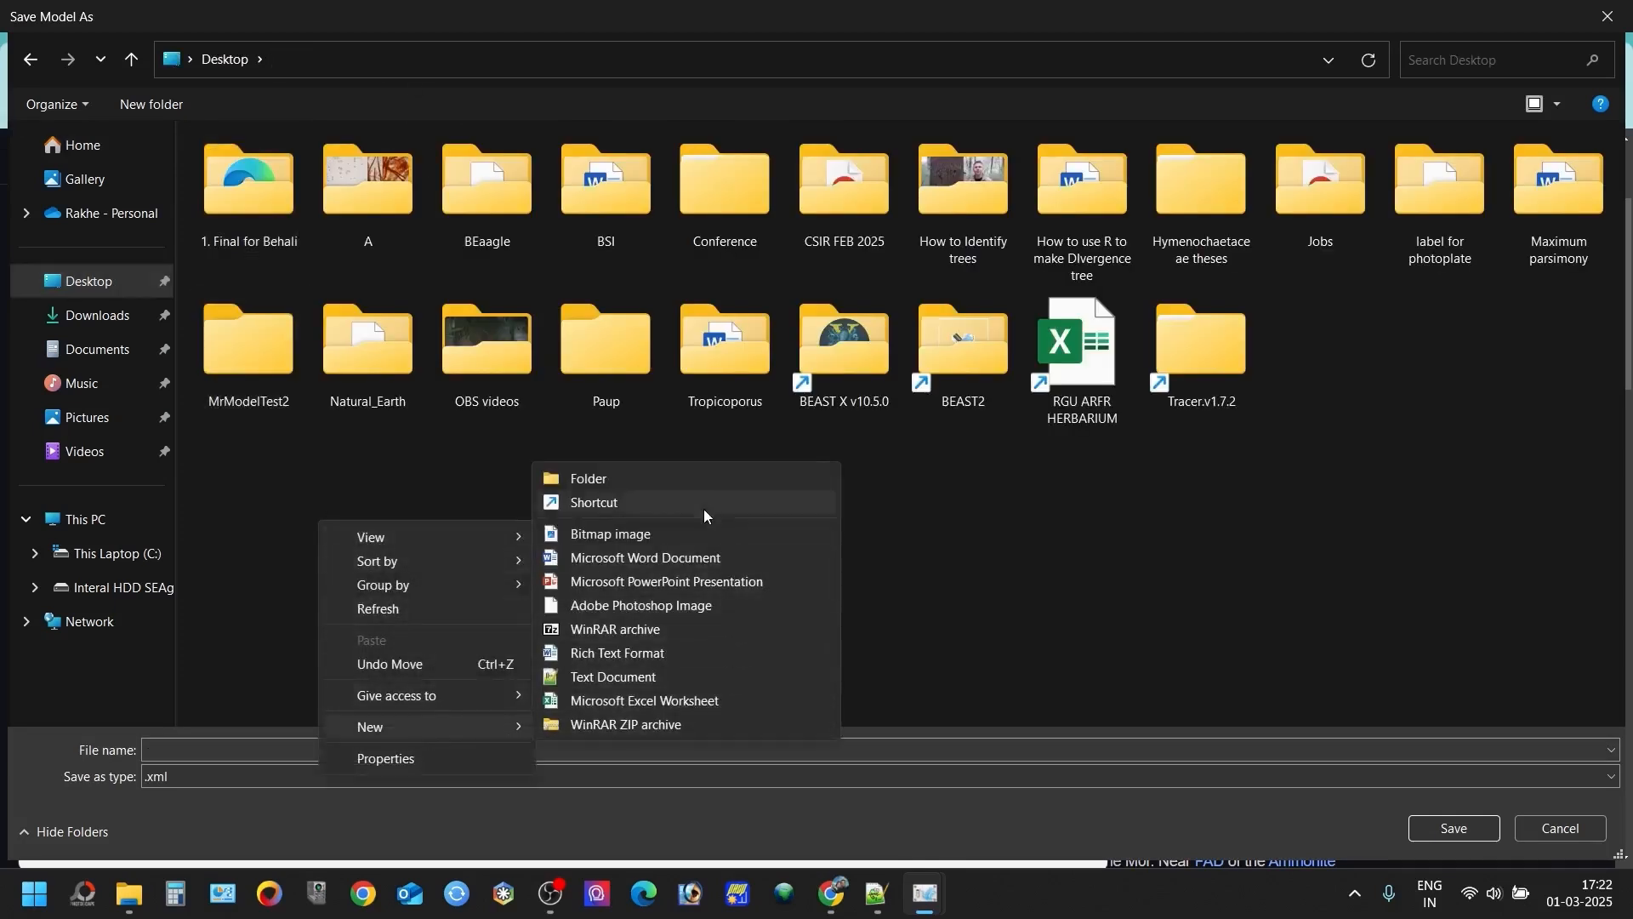
left_click(641, 477)
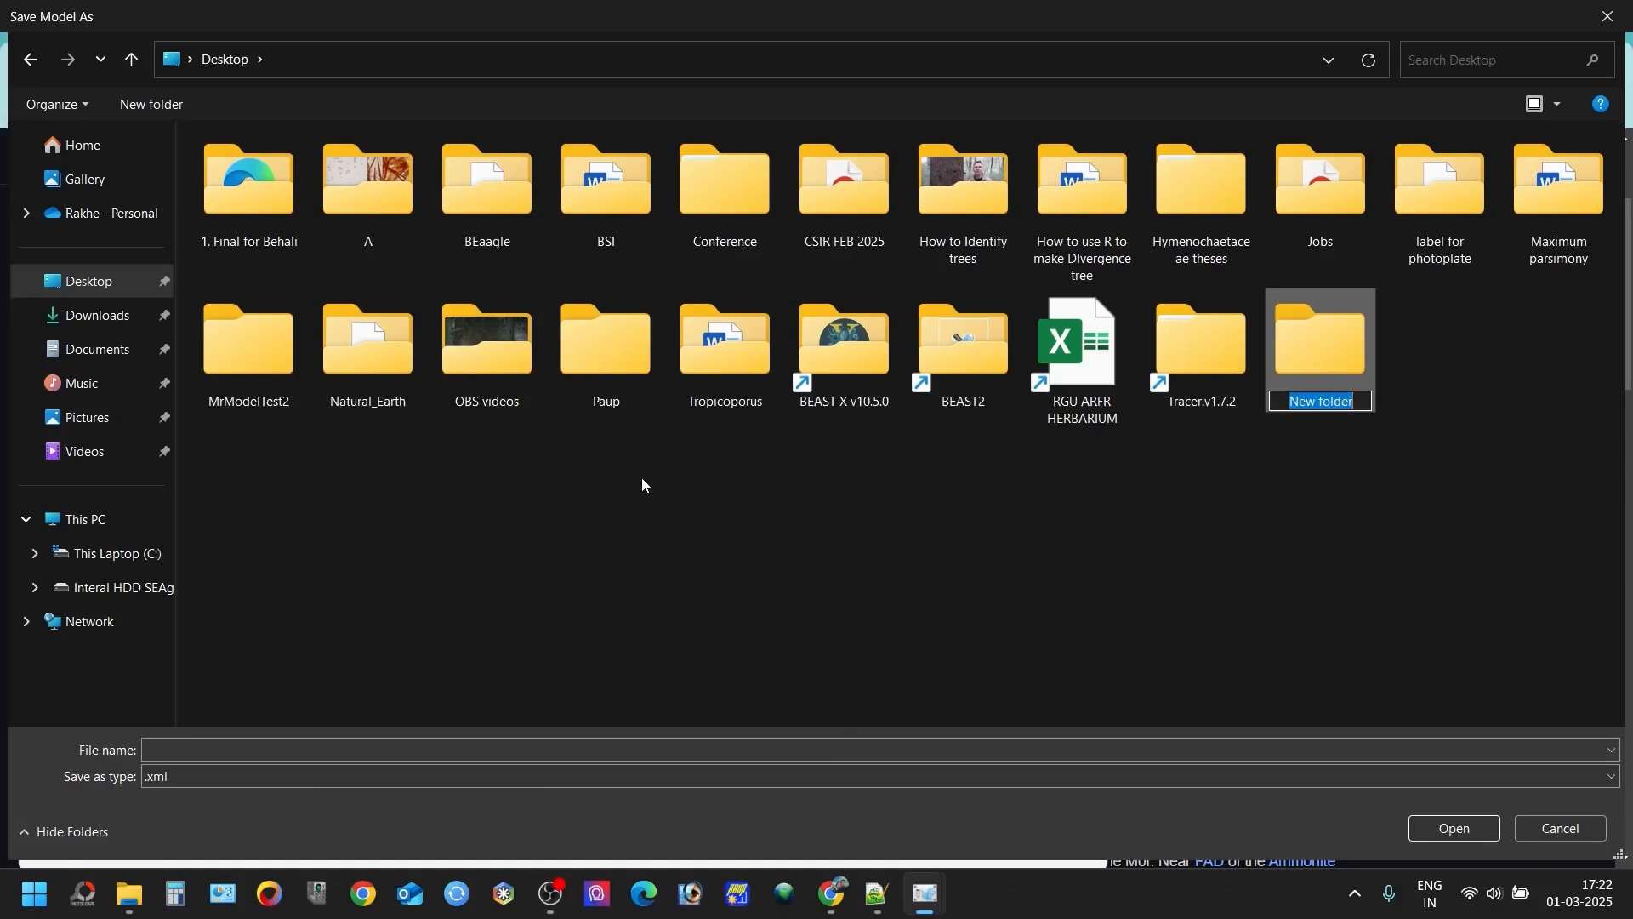
key("Return")
key("Return")
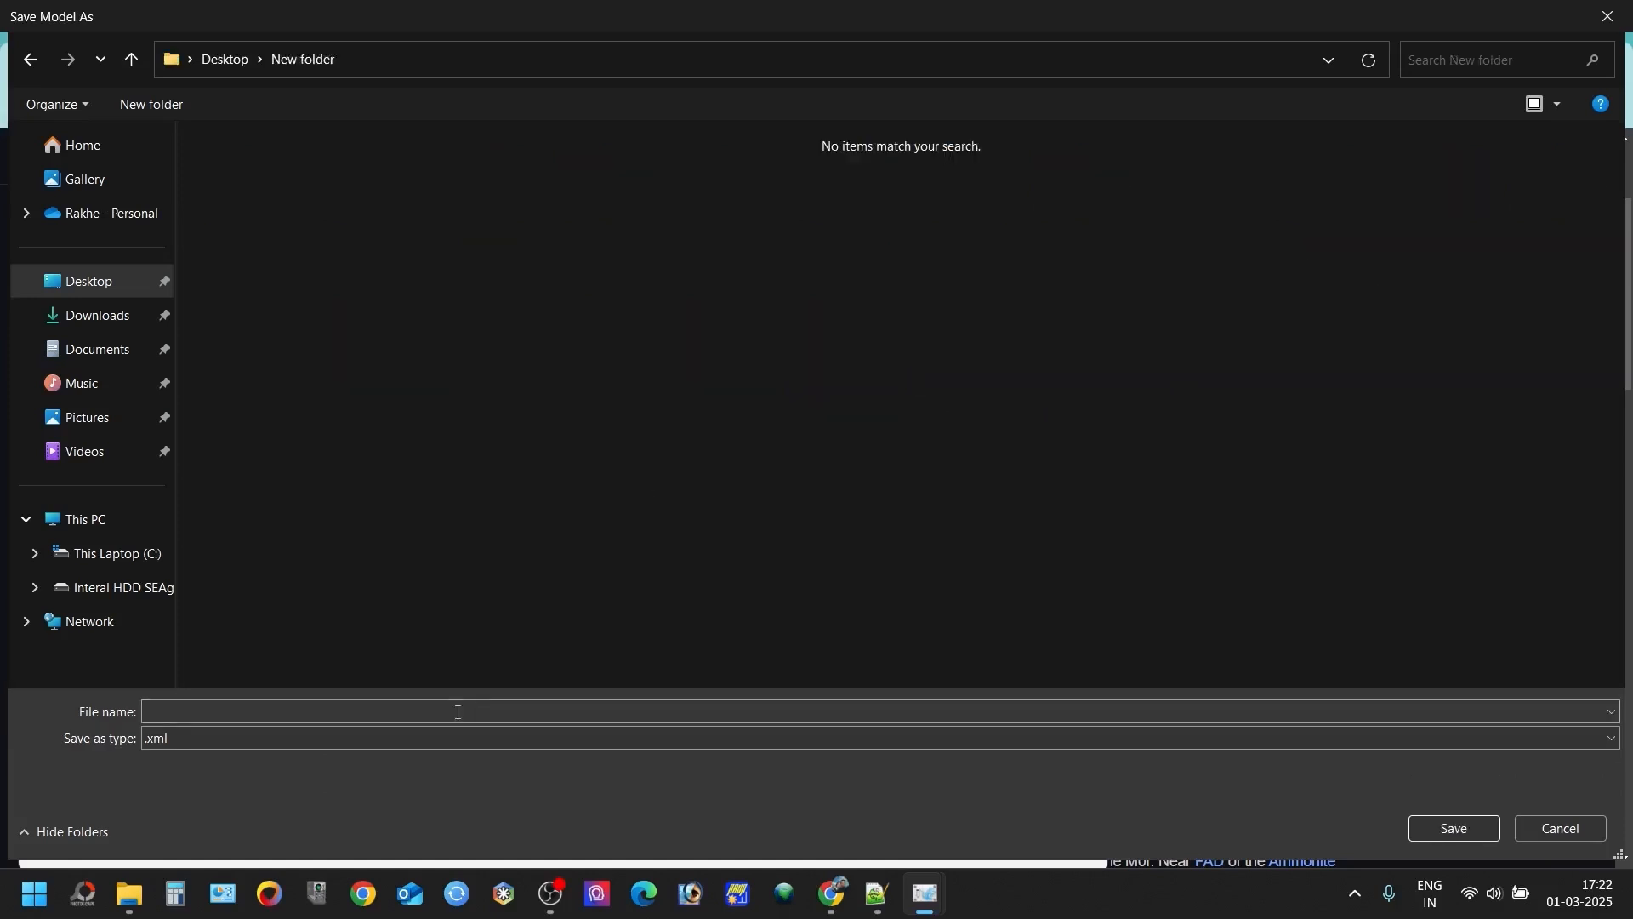
- Save the model as the XML file ascobasidio_hymeno_divergence in the new folder
type("as")
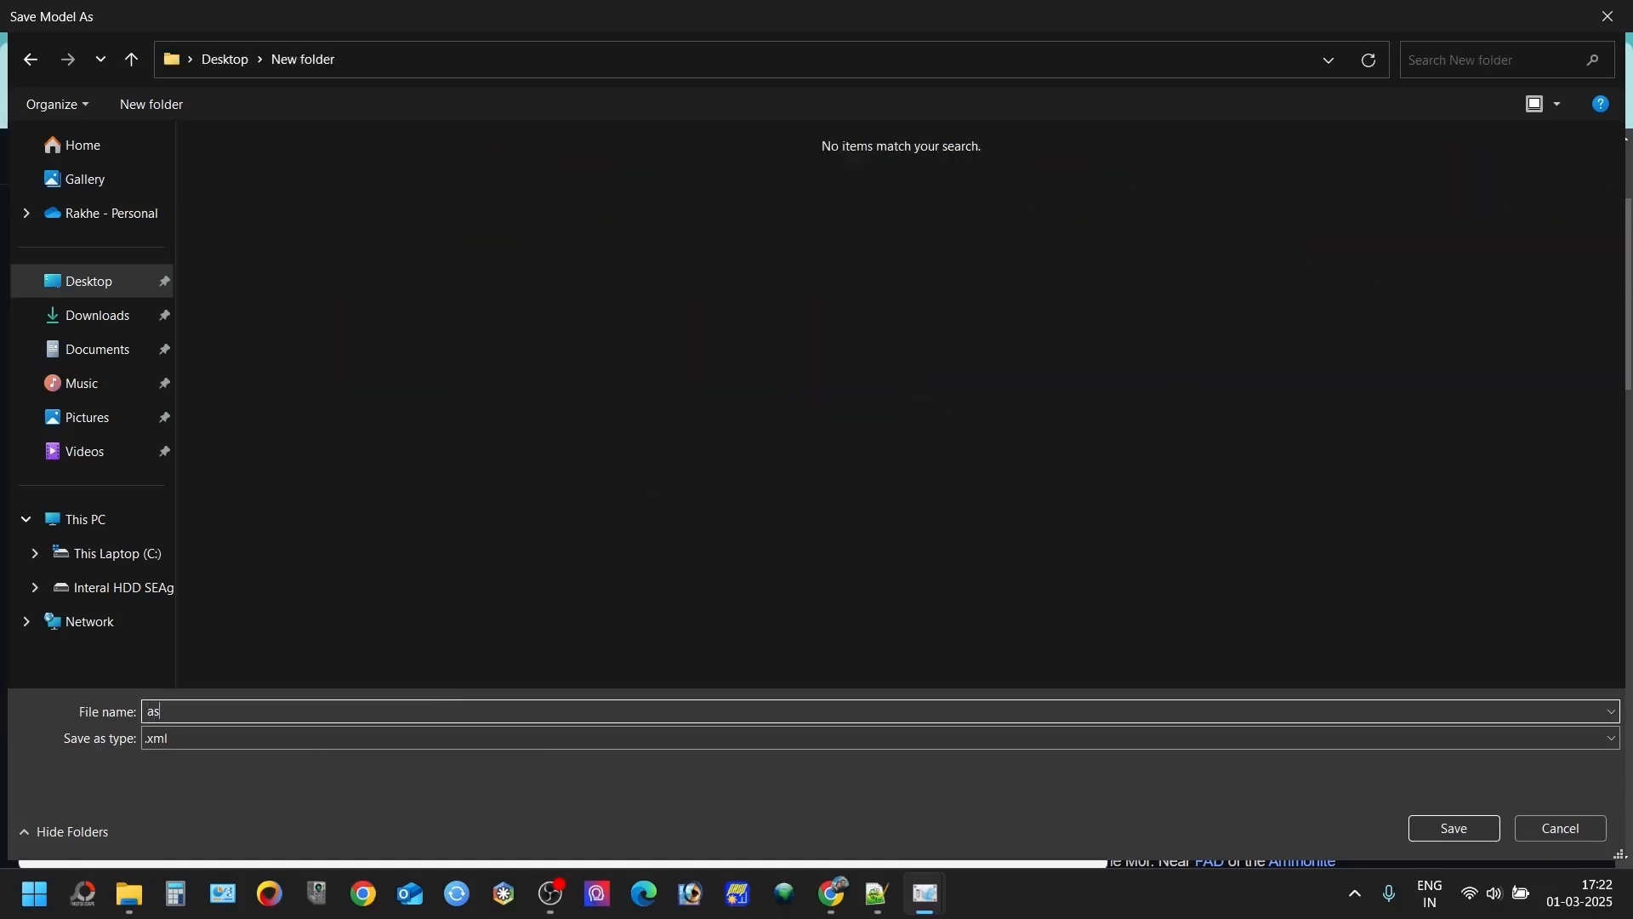
type("cobasidio_hymeno_divergence")
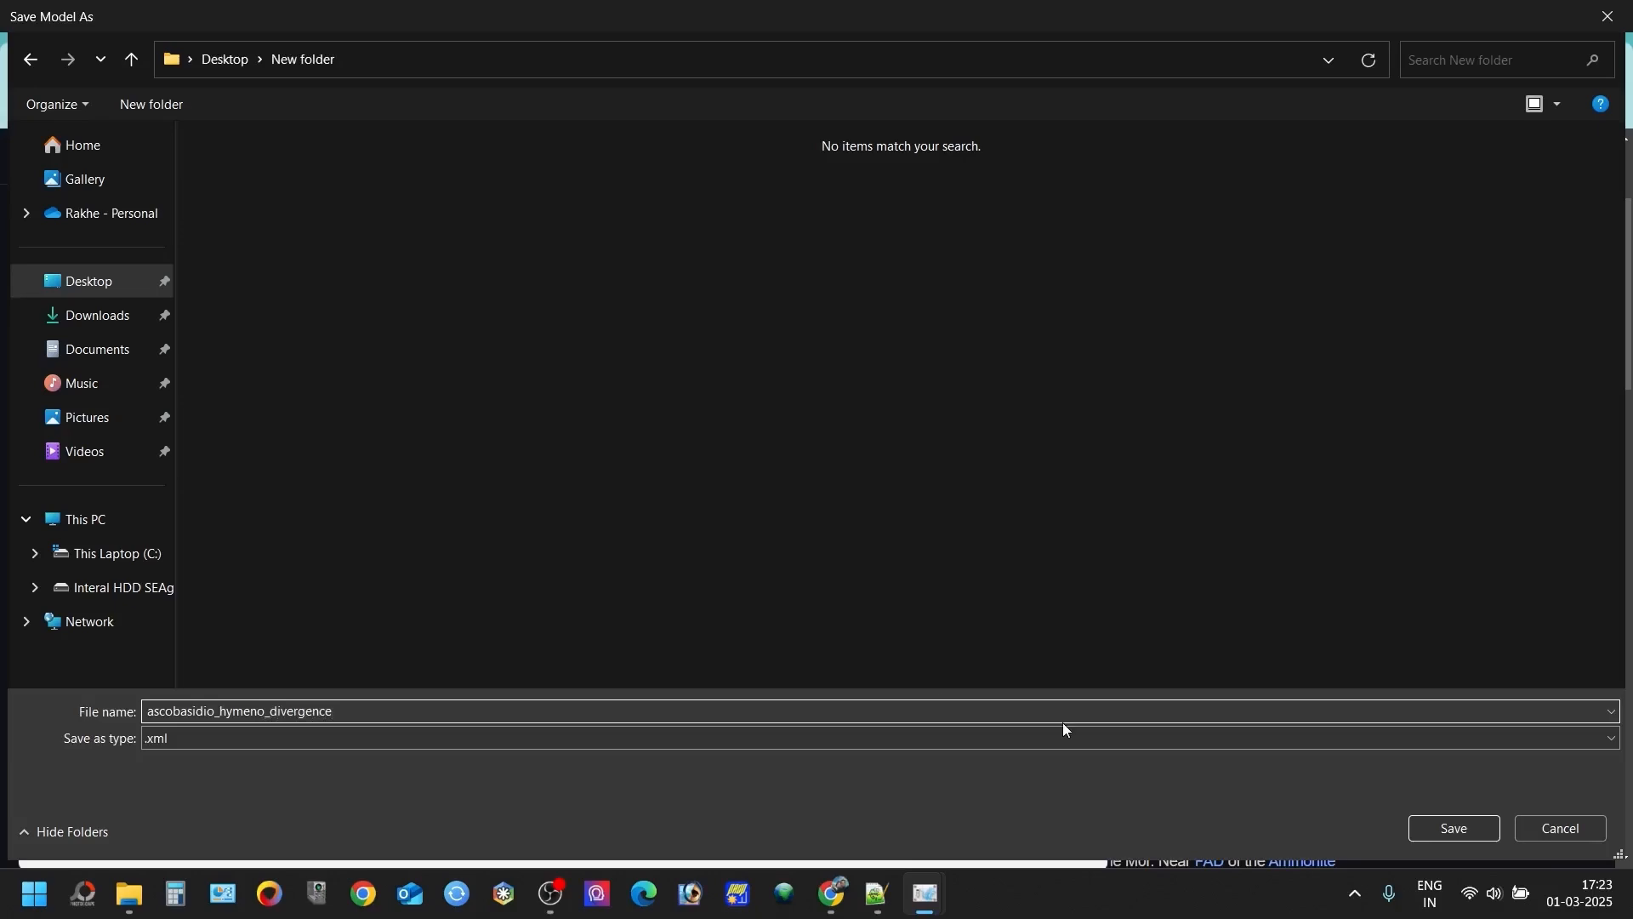
left_click(1447, 828)
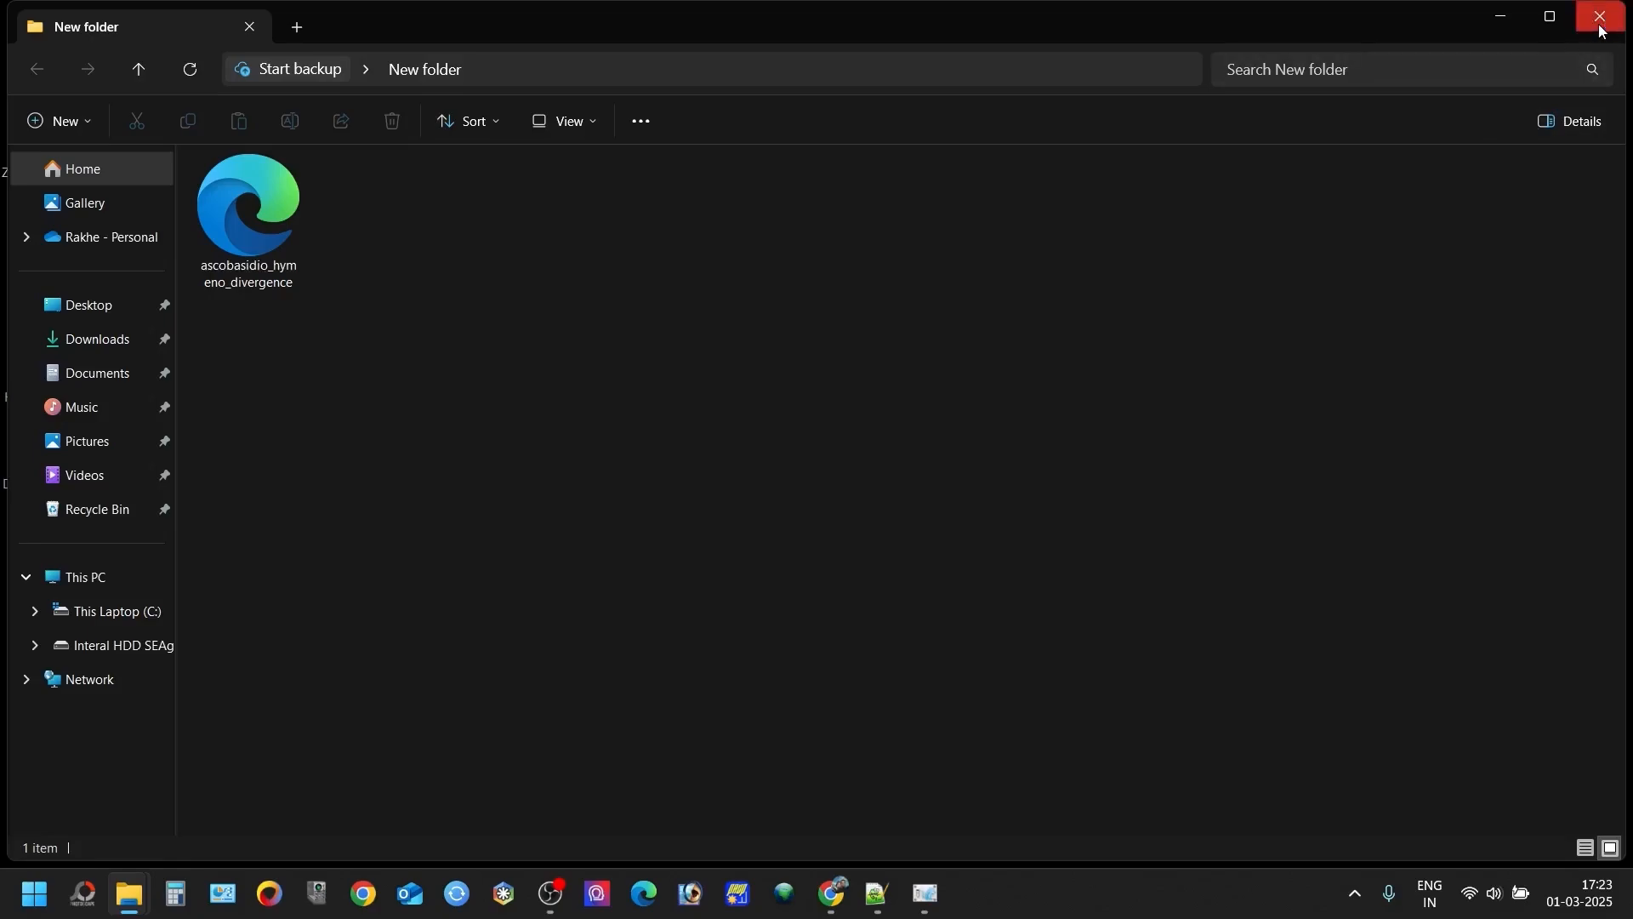
- Close the New folder window and launch BEAST 2.7.7 from its program folder
left_click(1602, 29)
double_click(605, 344)
double_click(305, 413)
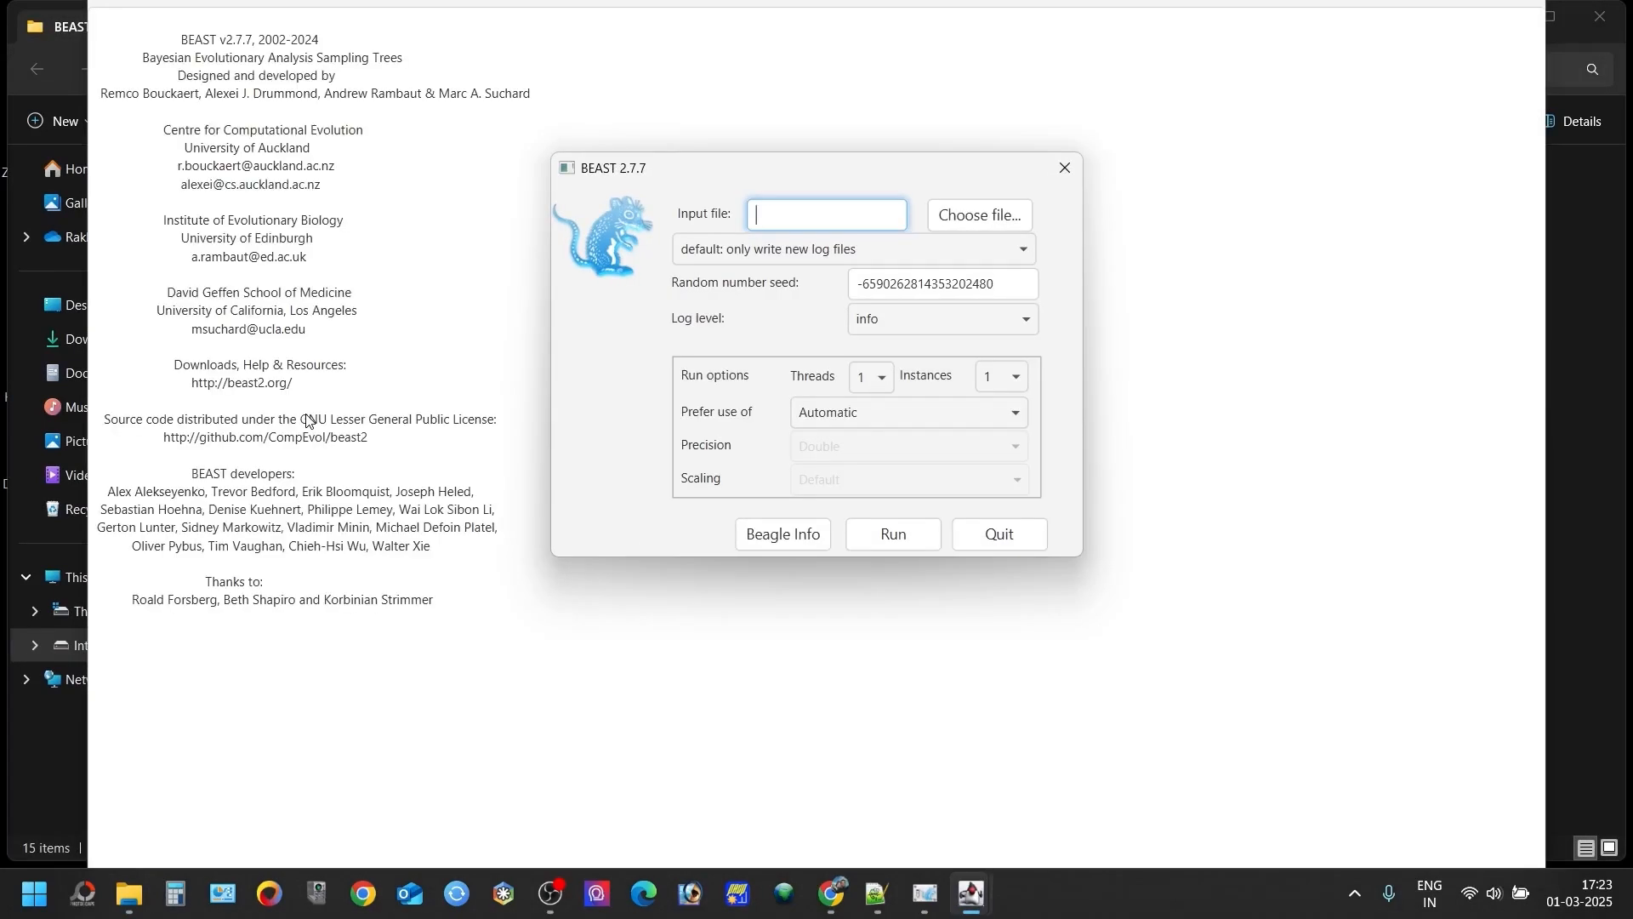
- Display the BEAGLE information in BEAST, examine the available resources, and close the window
left_click(774, 542)
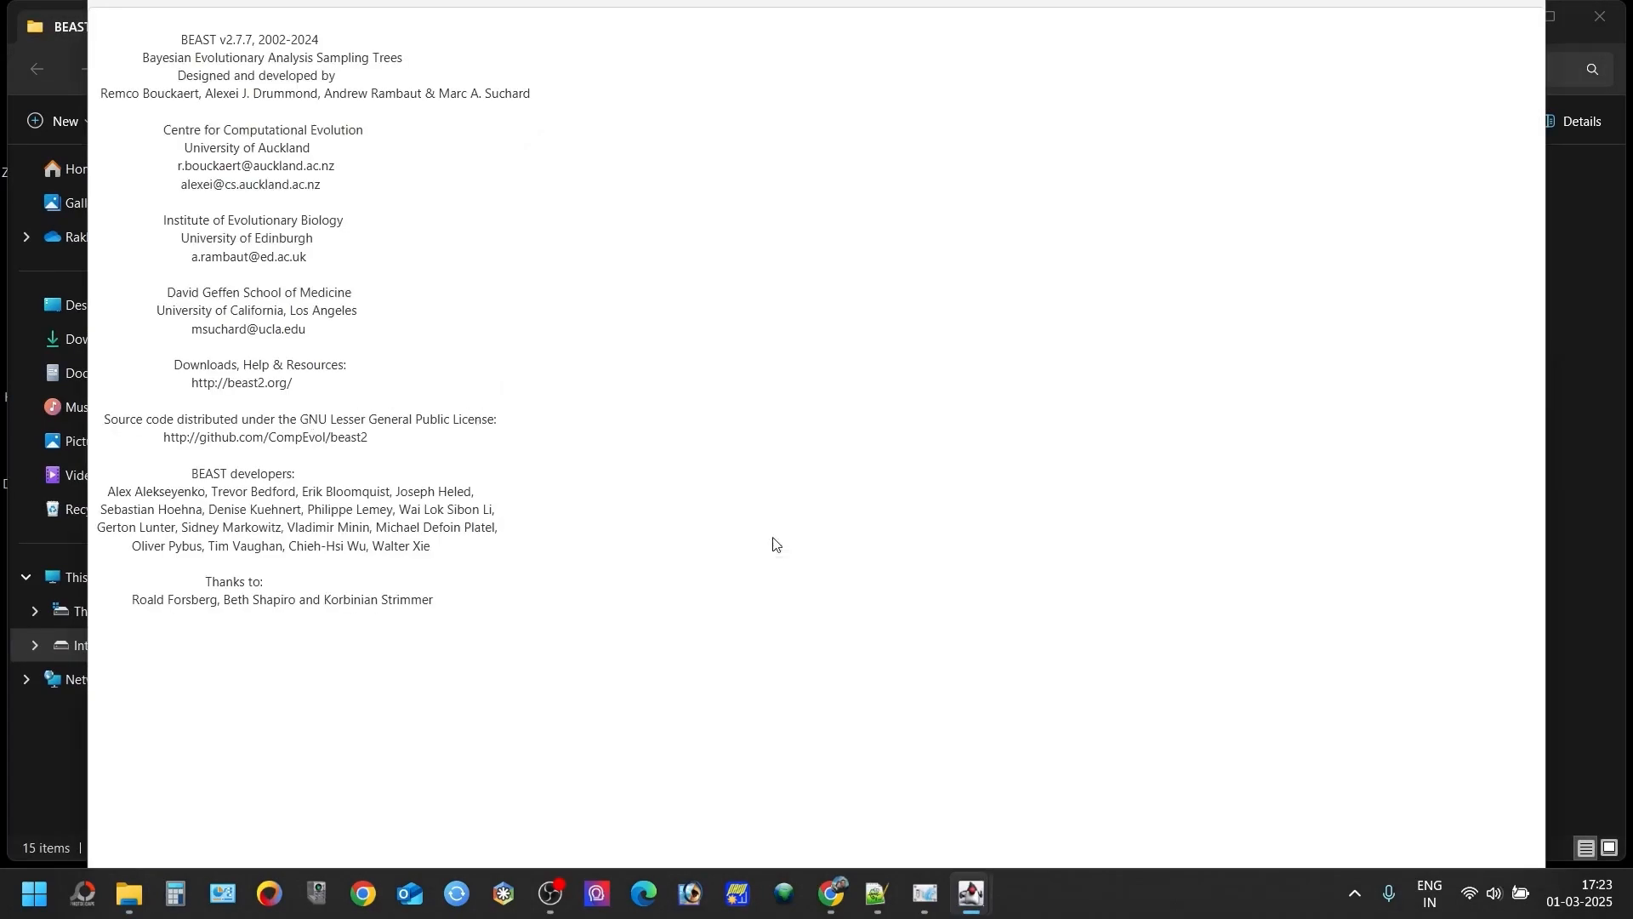
scroll(774, 538, "up", 3)
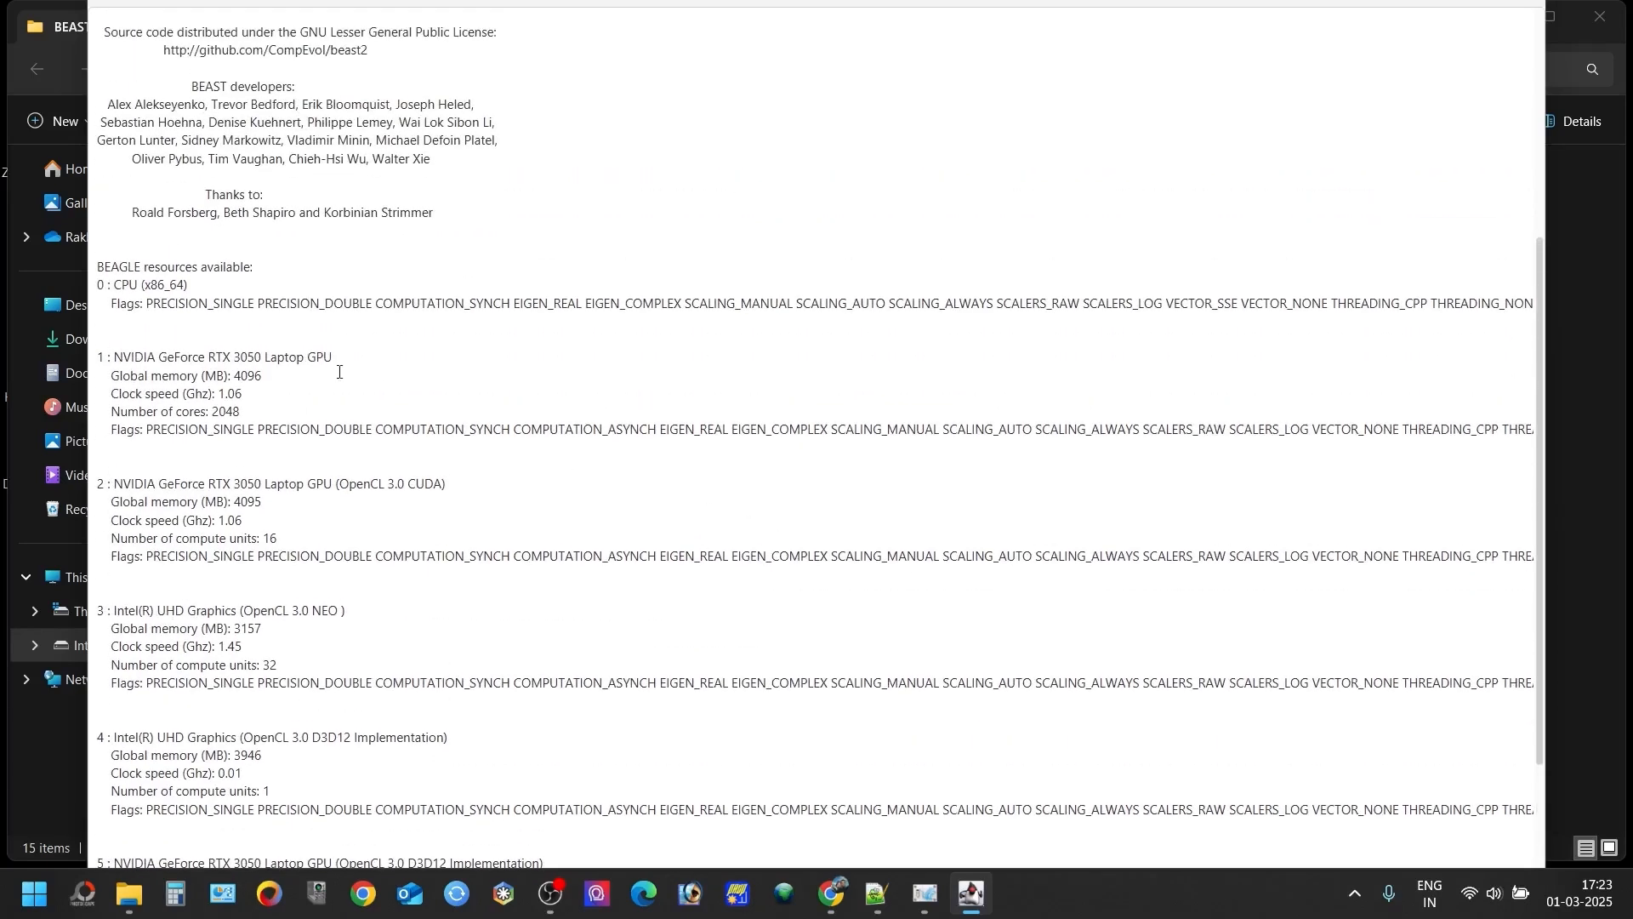
double_click(110, 264)
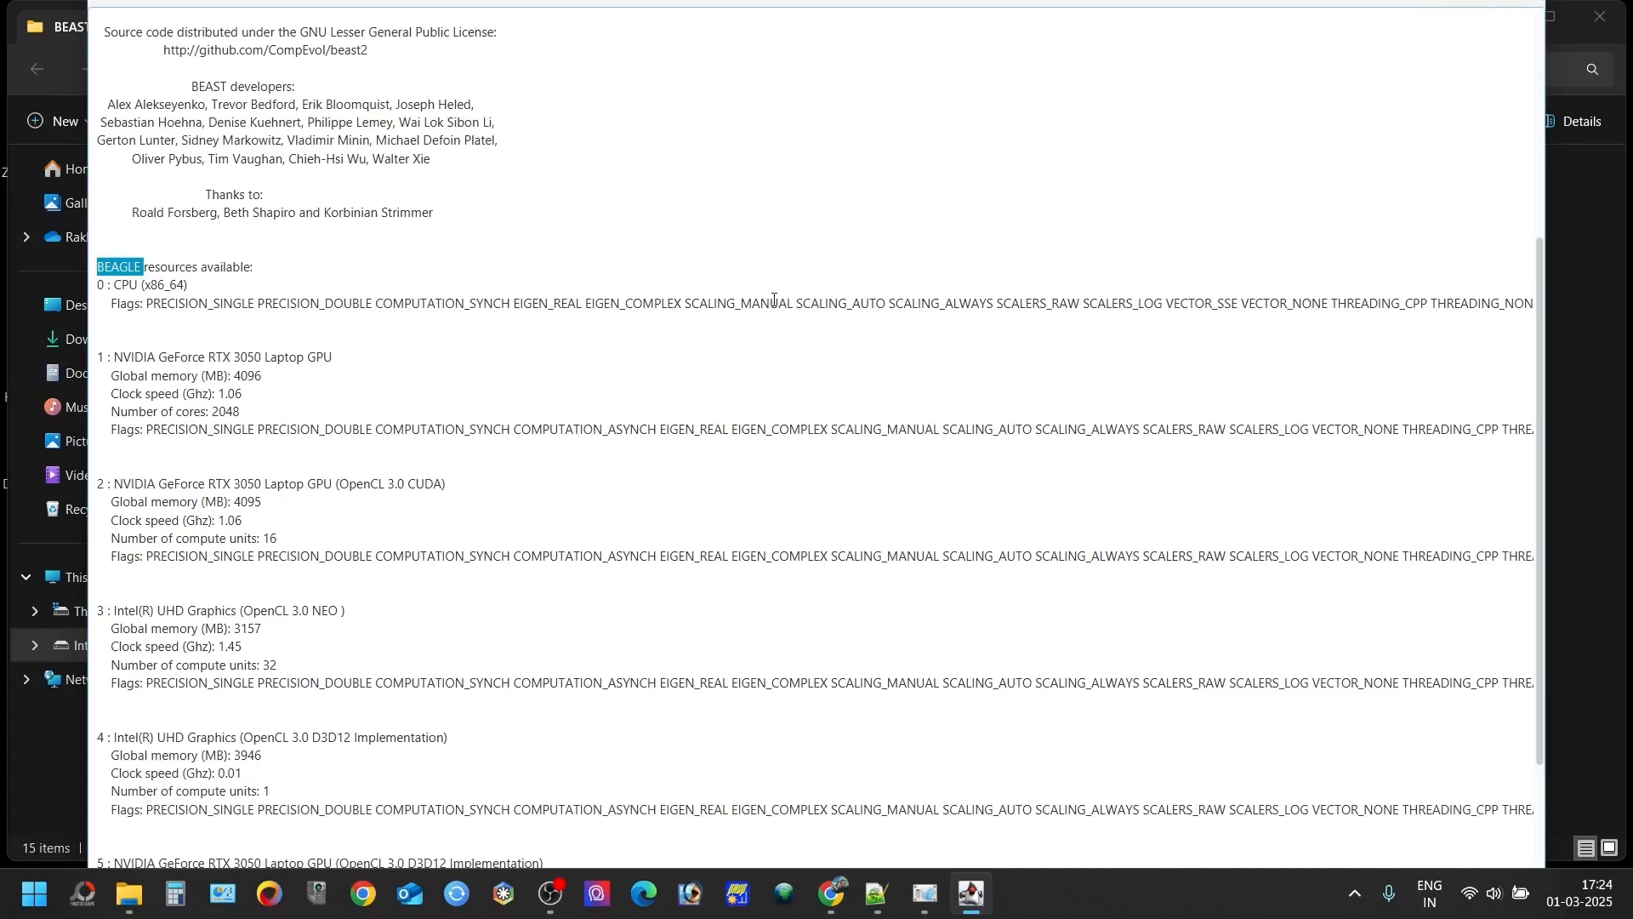
left_click(1522, 4)
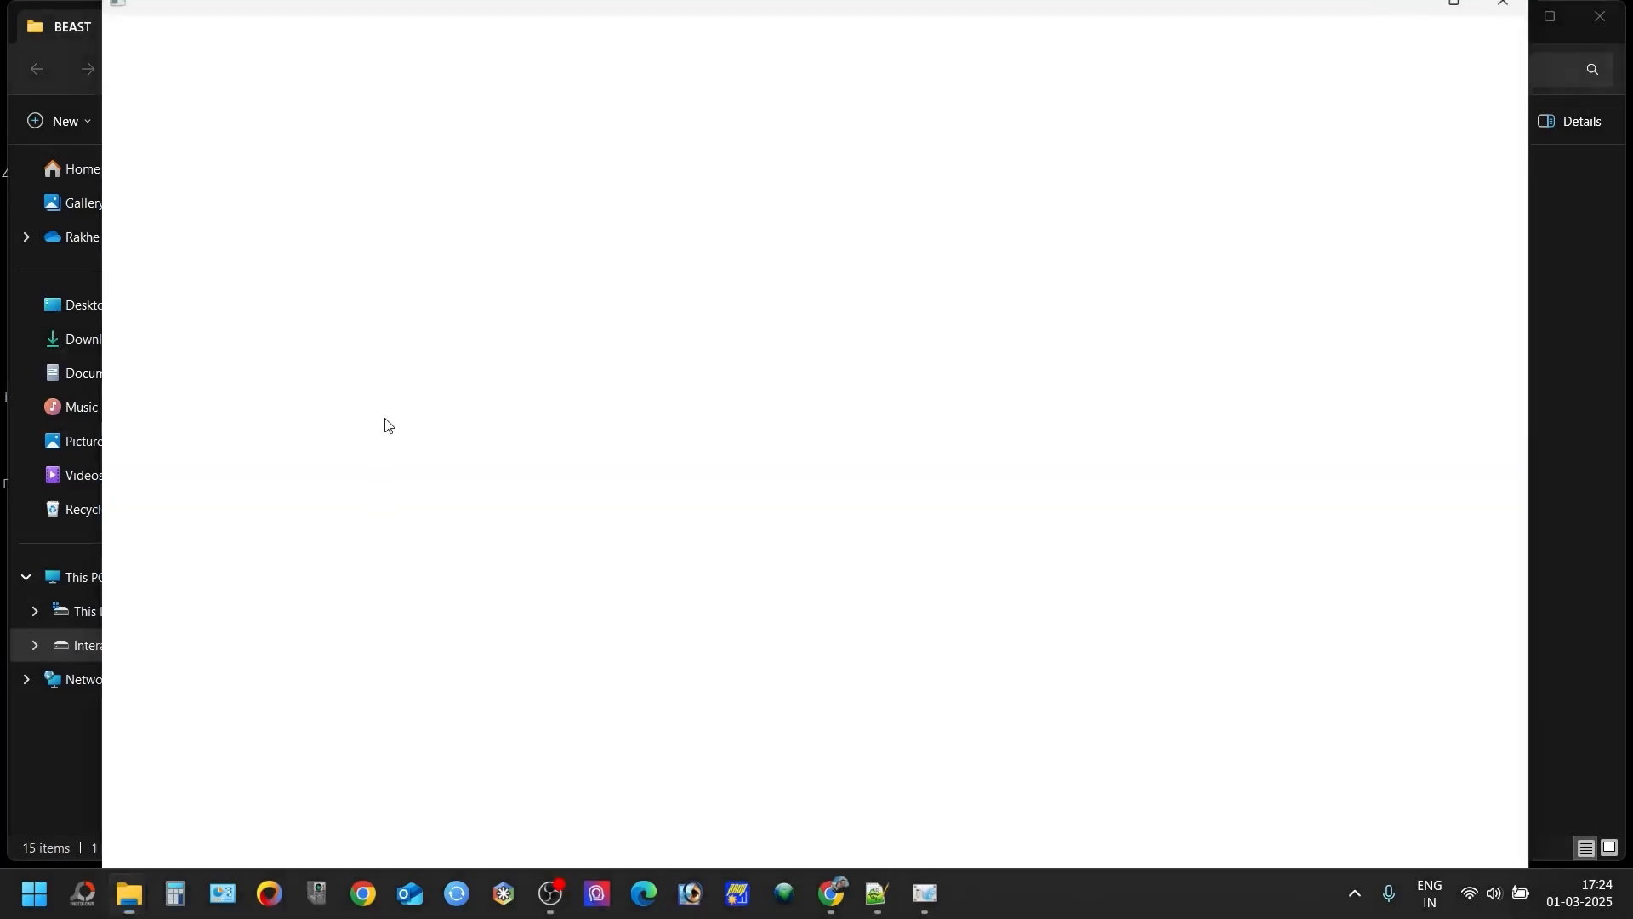
- List the BEAGLE resources again in a restarted BEAST, check the CPU and GPU entries, and close it
left_click(757, 543)
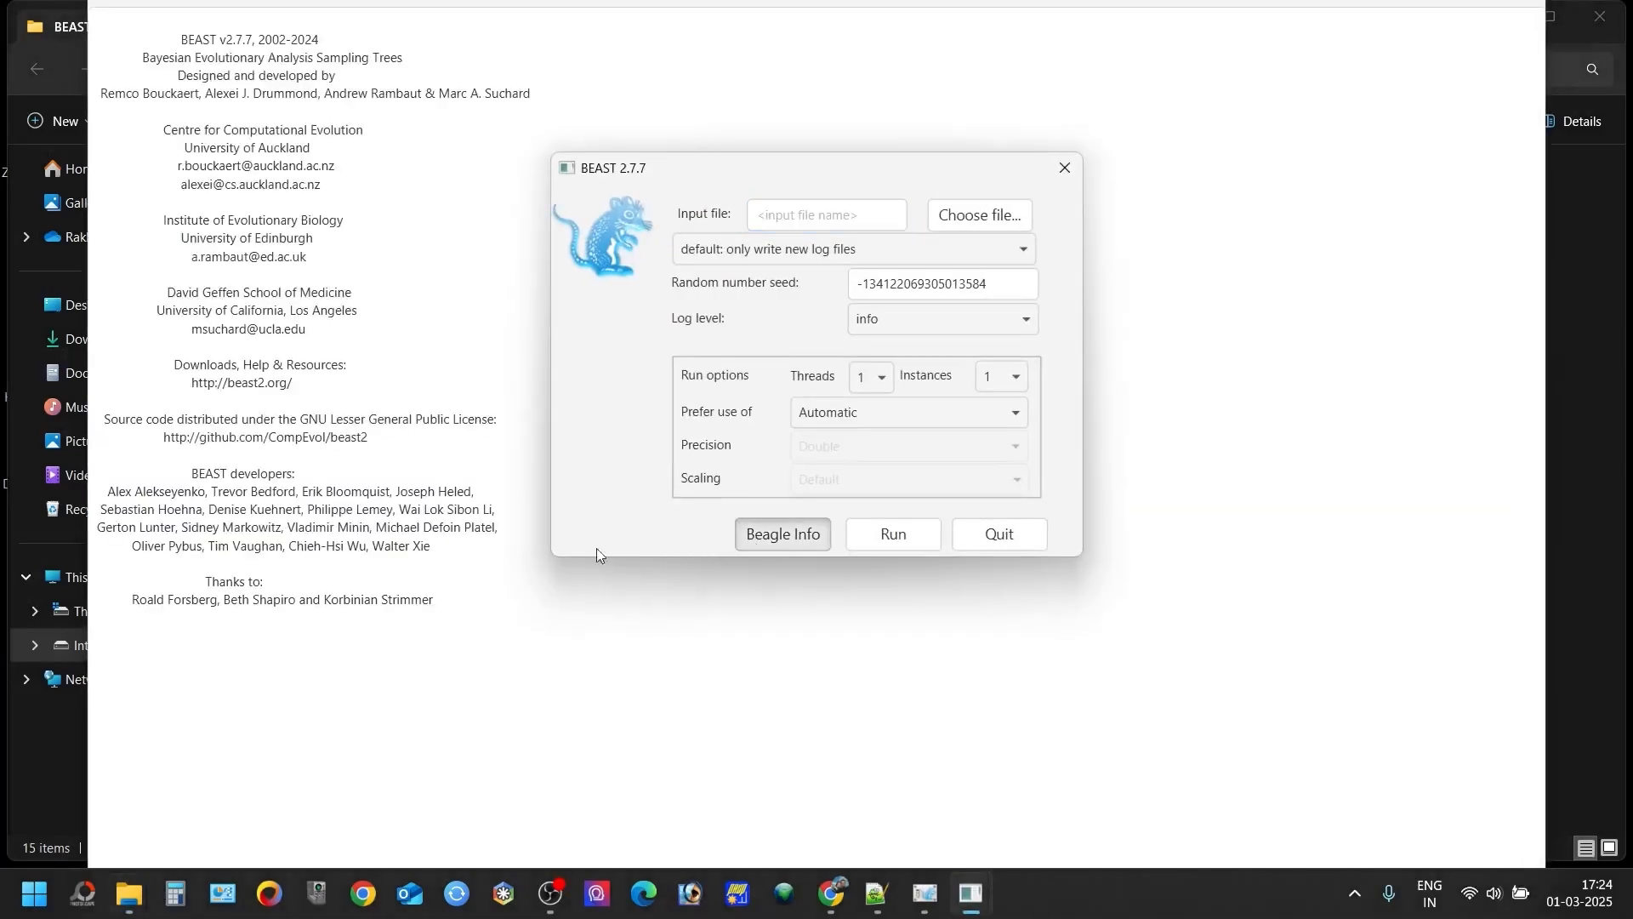
scroll(344, 577, "up", 3)
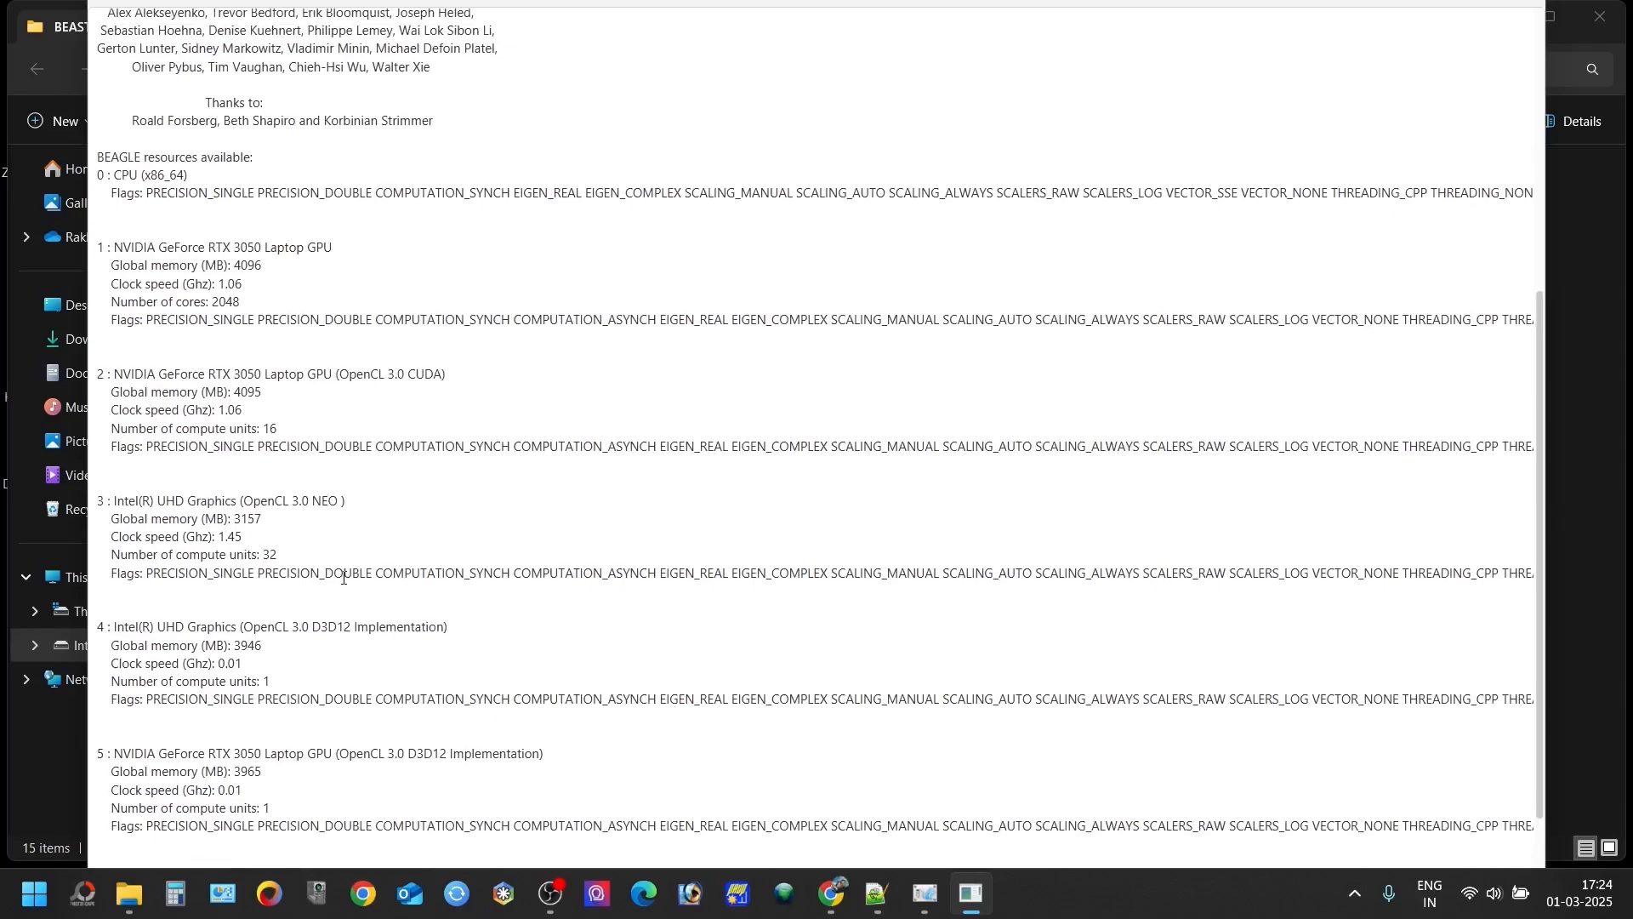
left_click(1525, 3)
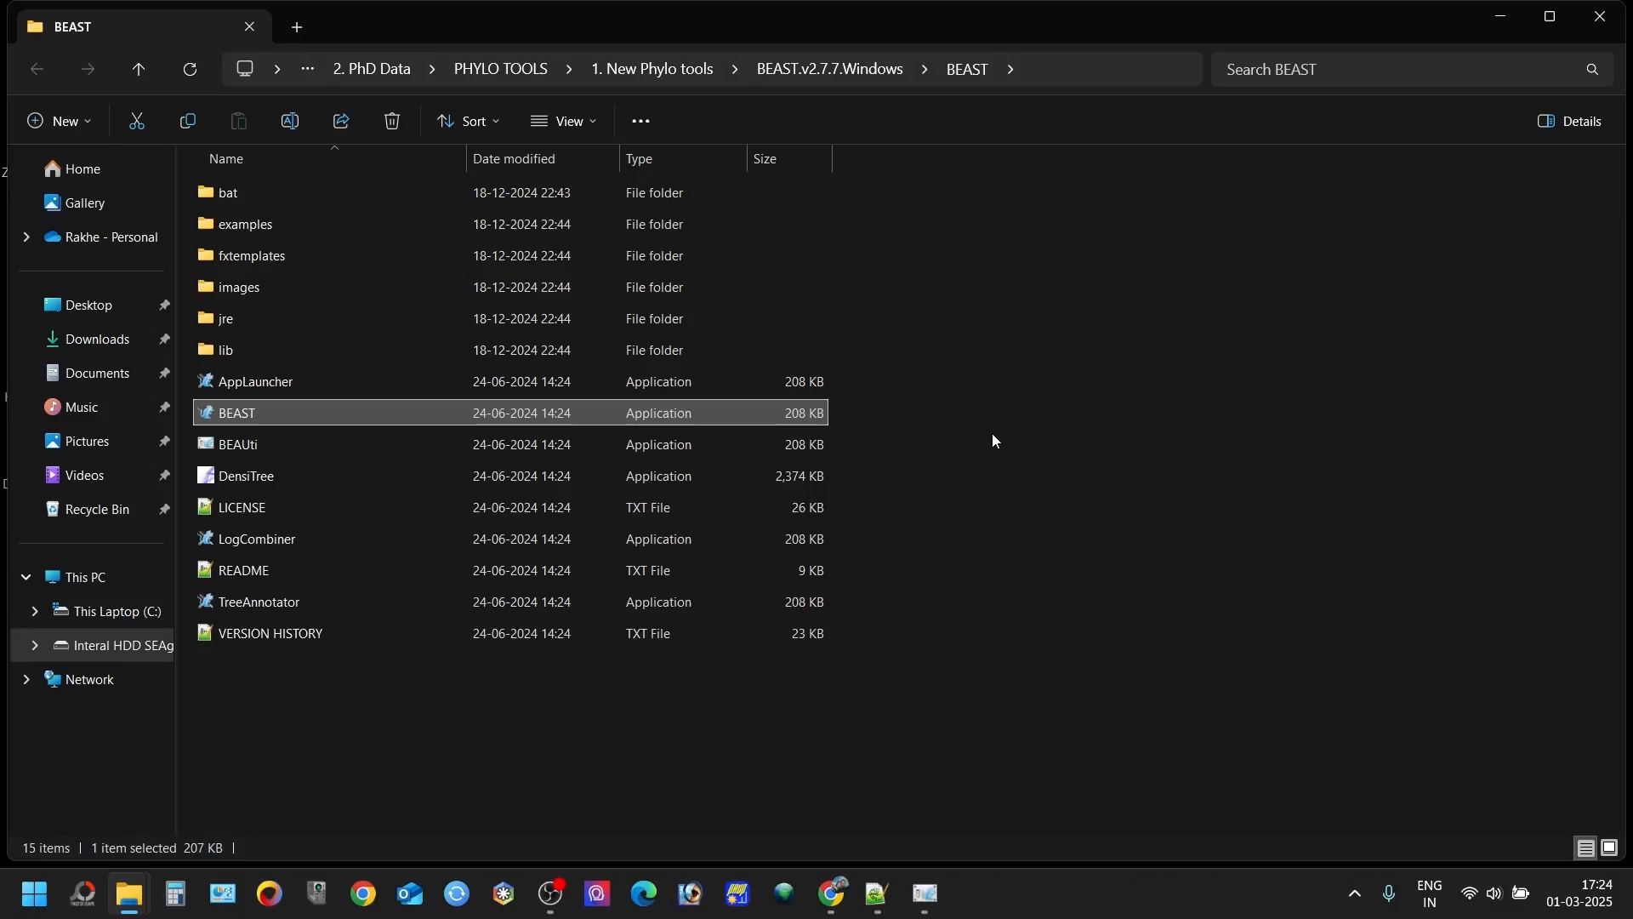
- Launch BEAST again and choose ascobasidio_hymeno_divergence from the Desktop's New folder as the input file
double_click(375, 414)
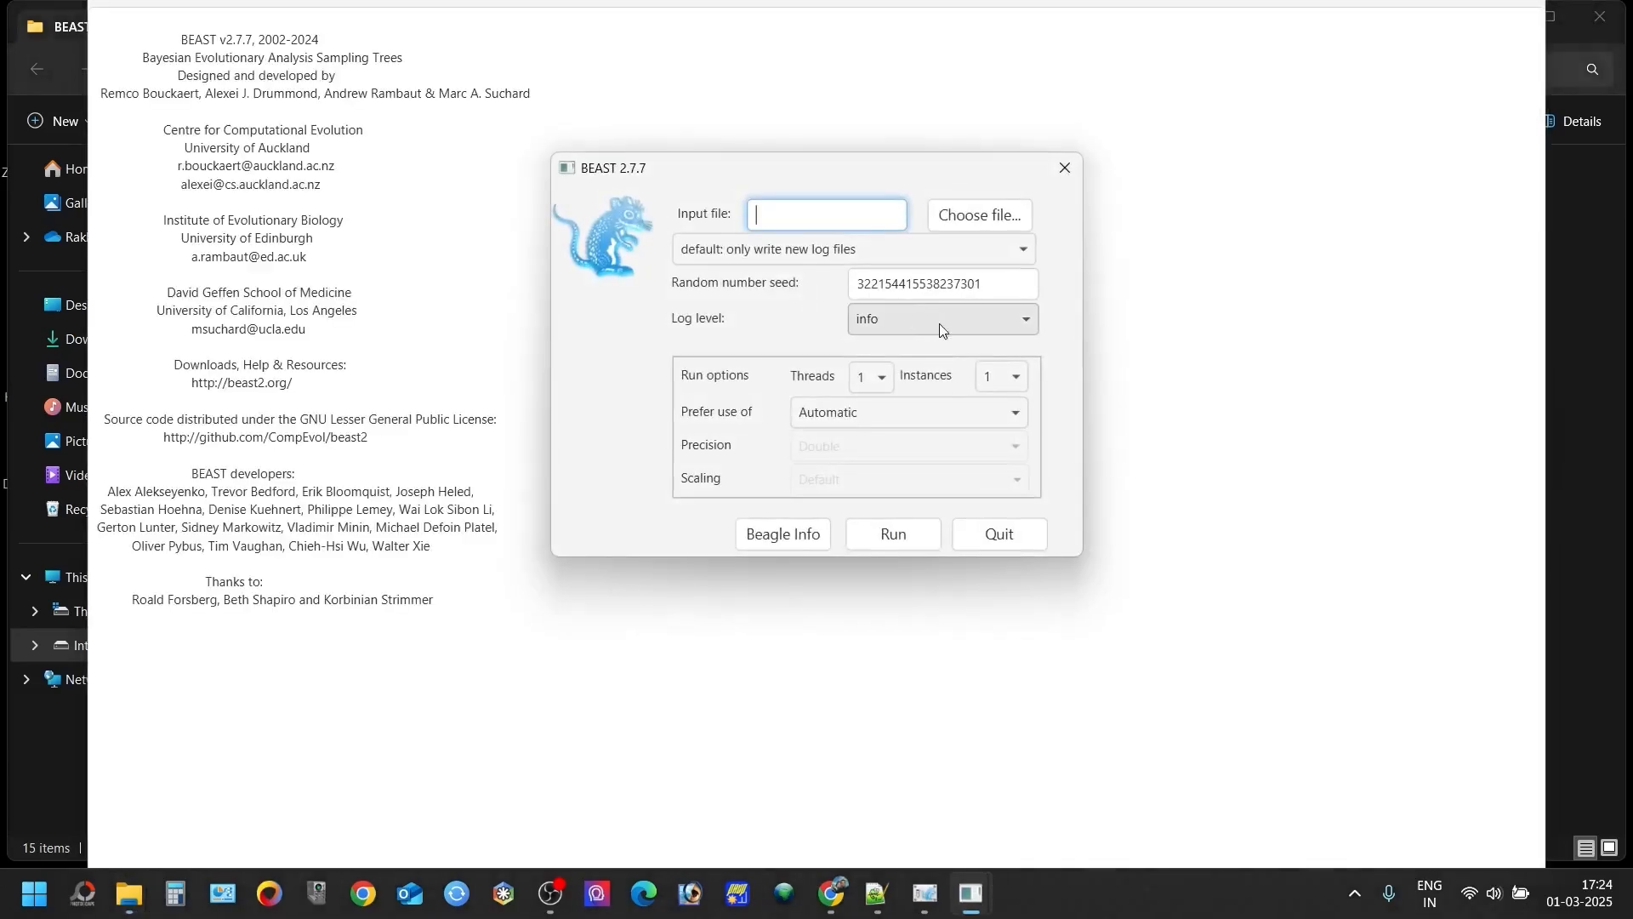
left_click(979, 215)
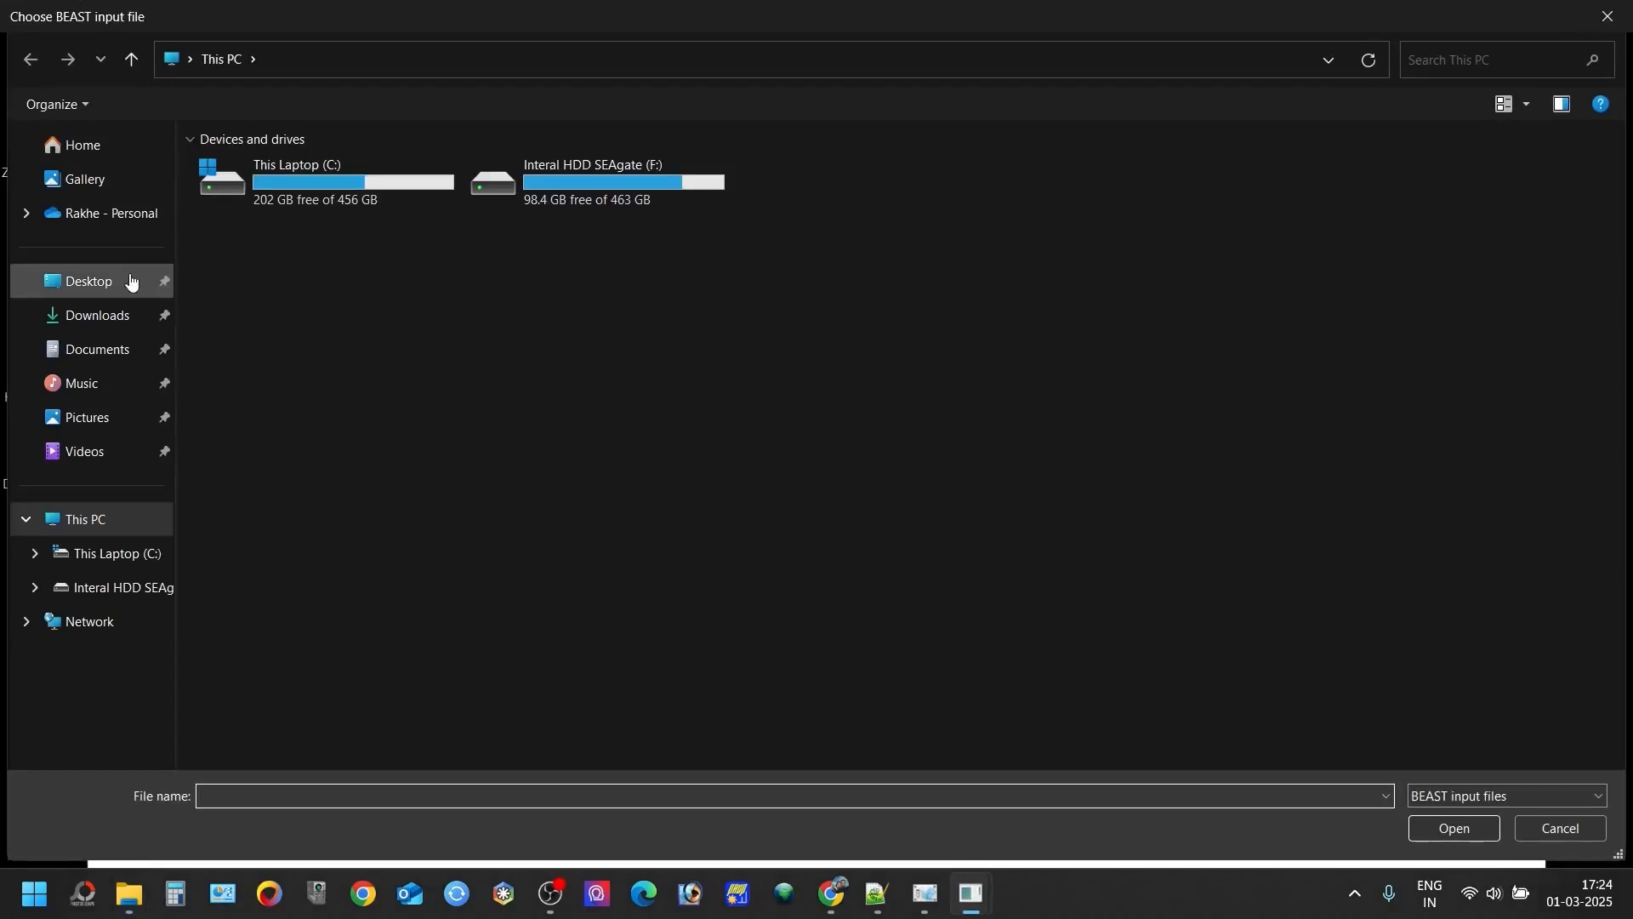
left_click(133, 280)
double_click(485, 332)
left_click(296, 243)
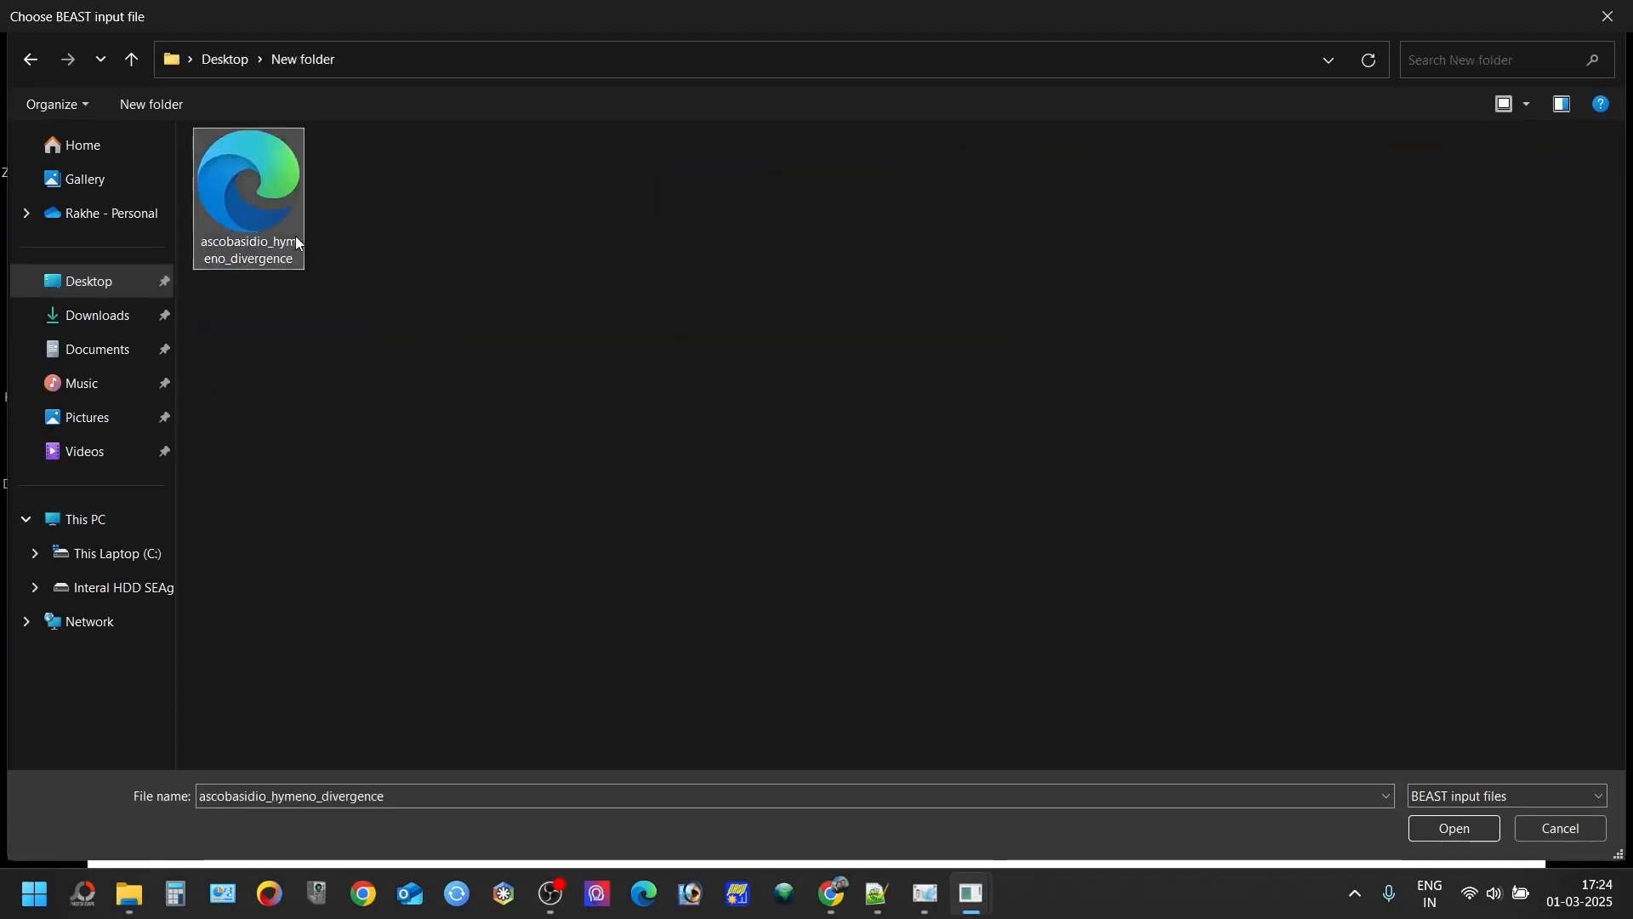
double_click(296, 243)
- Set the number of threads to 8 and run the BEAST analysis
left_click(878, 383)
left_click(878, 396)
left_click(879, 380)
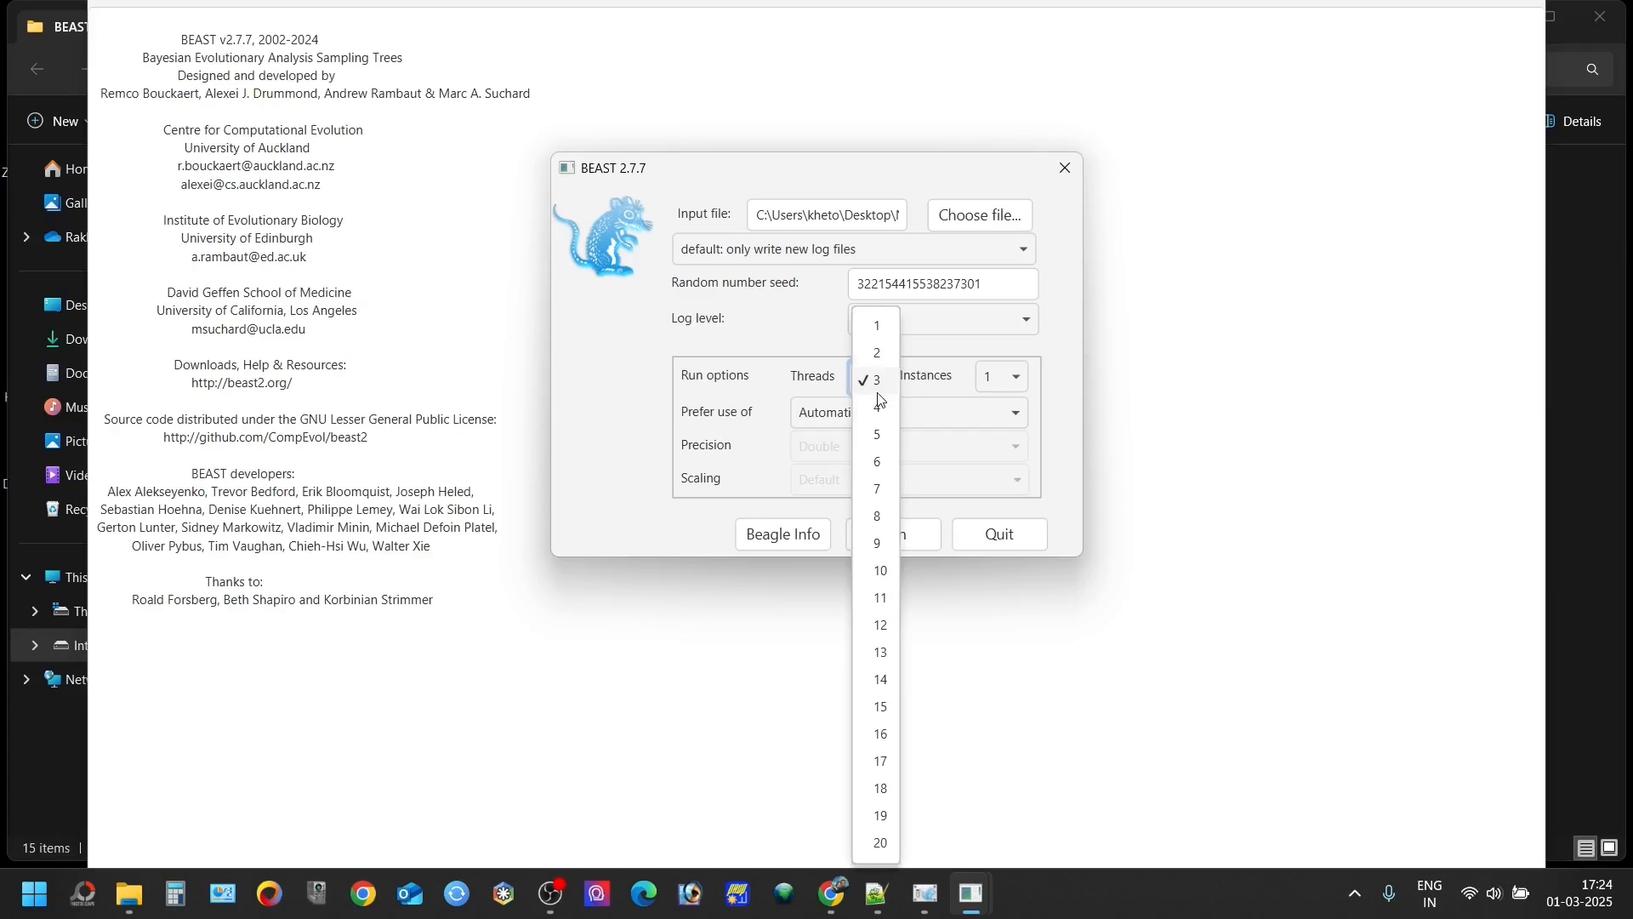
left_click(879, 515)
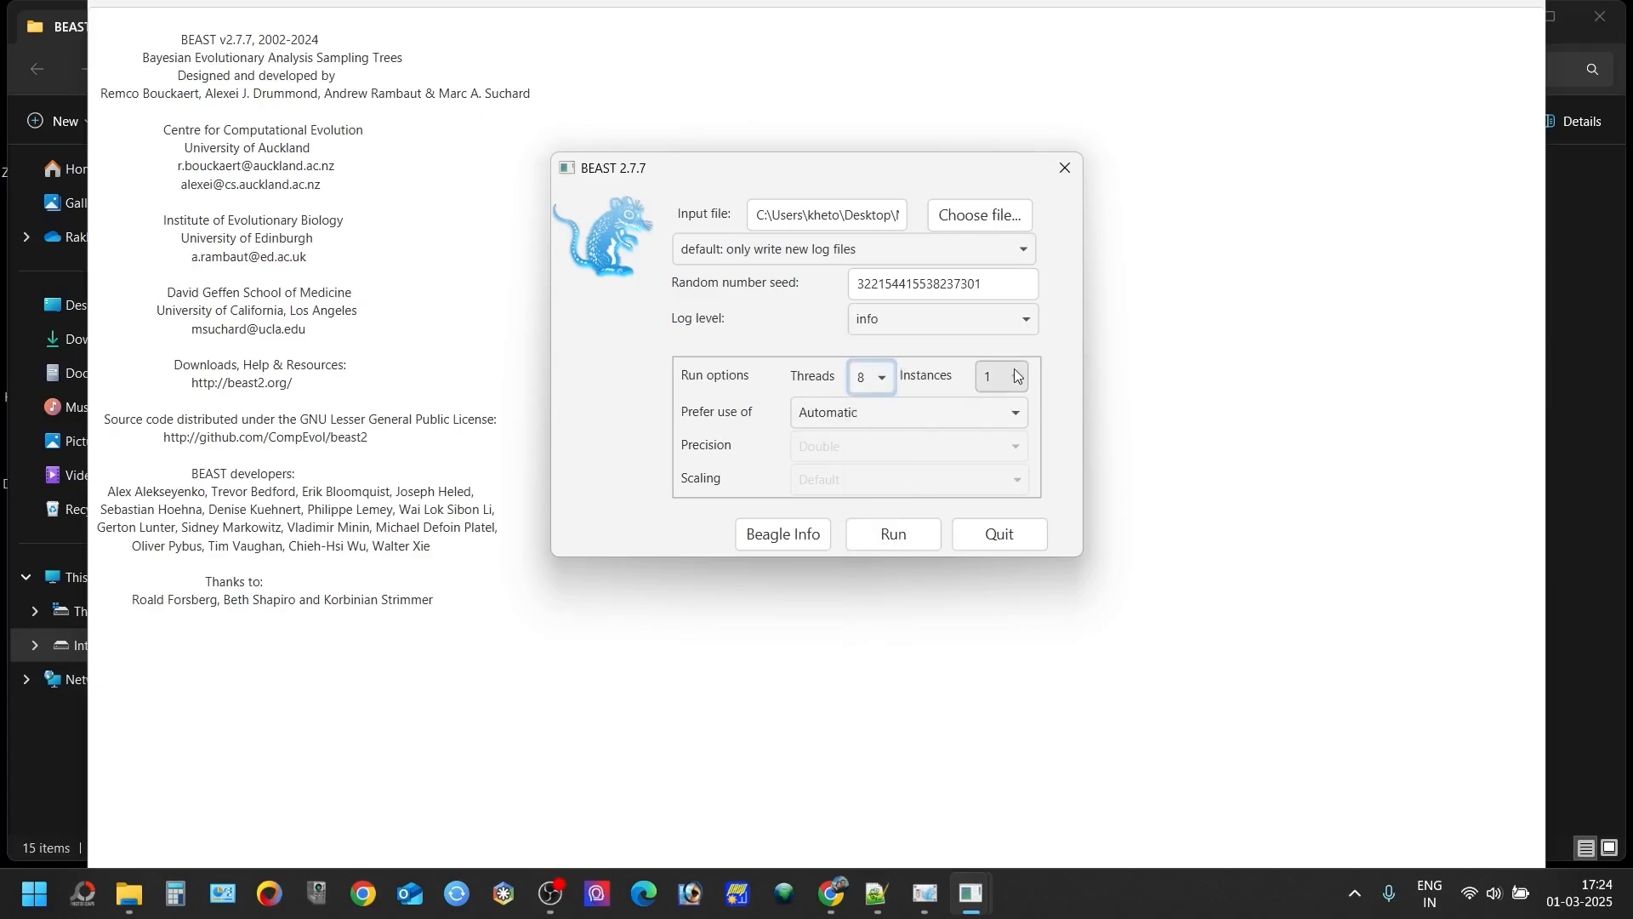
left_click(899, 535)
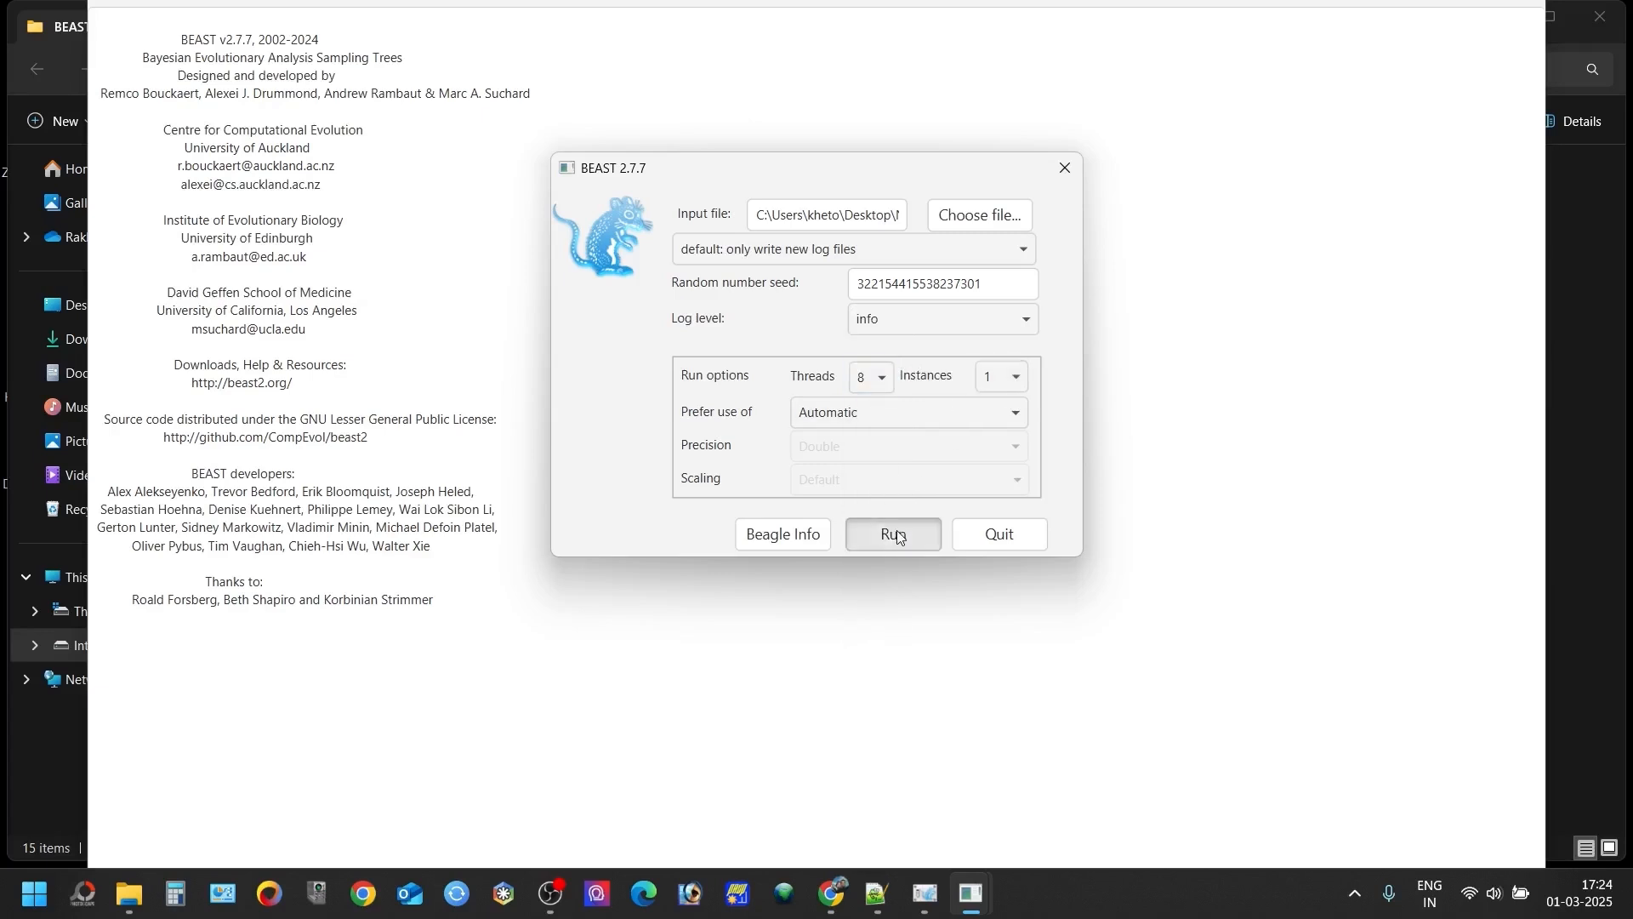